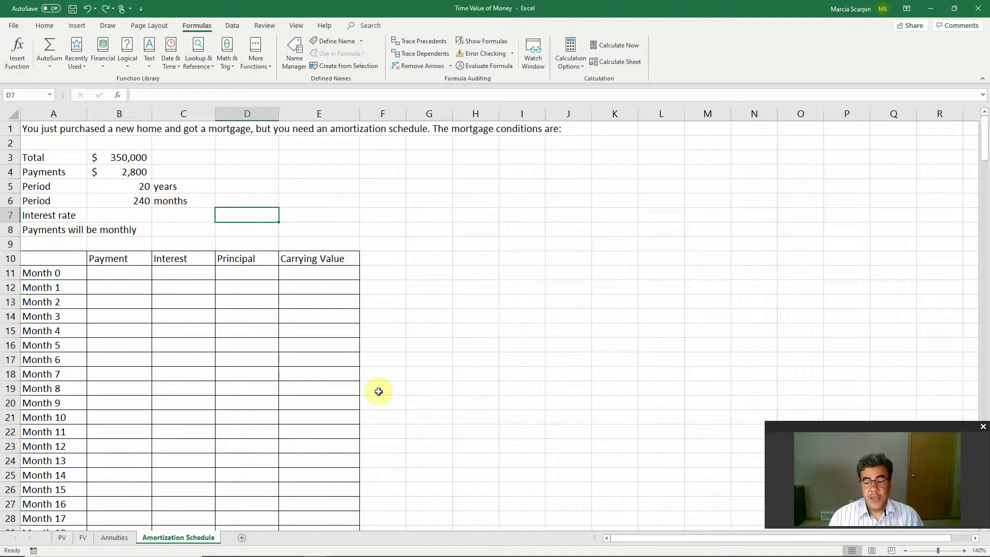
# - Select B7, the blank interest rate cell on the Amortization Schedule sheet
pyautogui.click(113, 214)
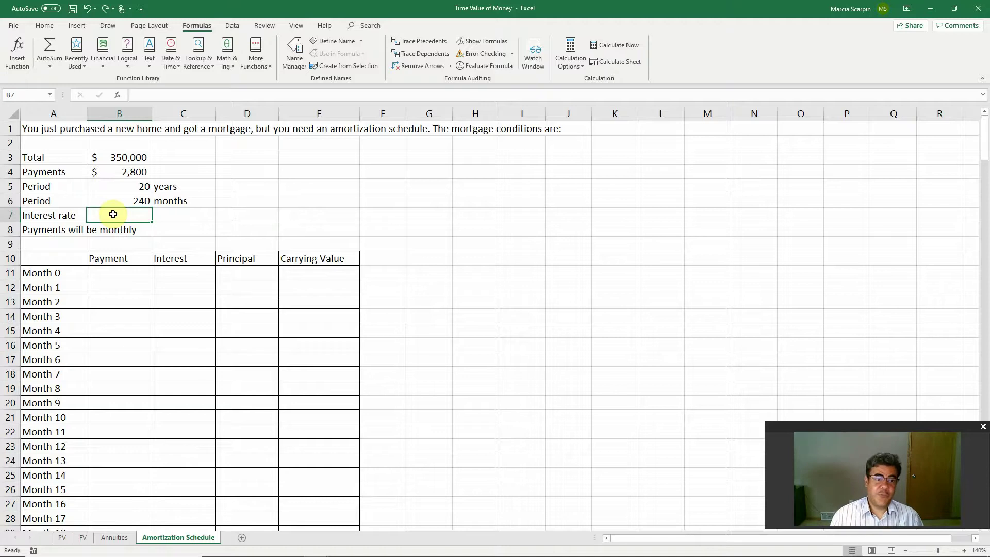
# - Insert the RATE function from the Financial category into cell B7
pyautogui.click(16, 46)
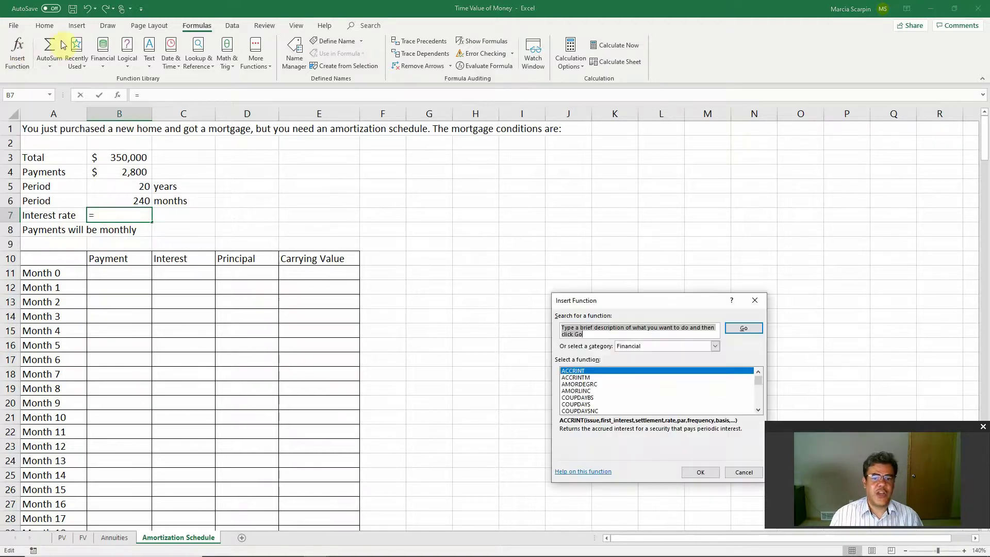
pyautogui.click(638, 345)
pyautogui.click(641, 355)
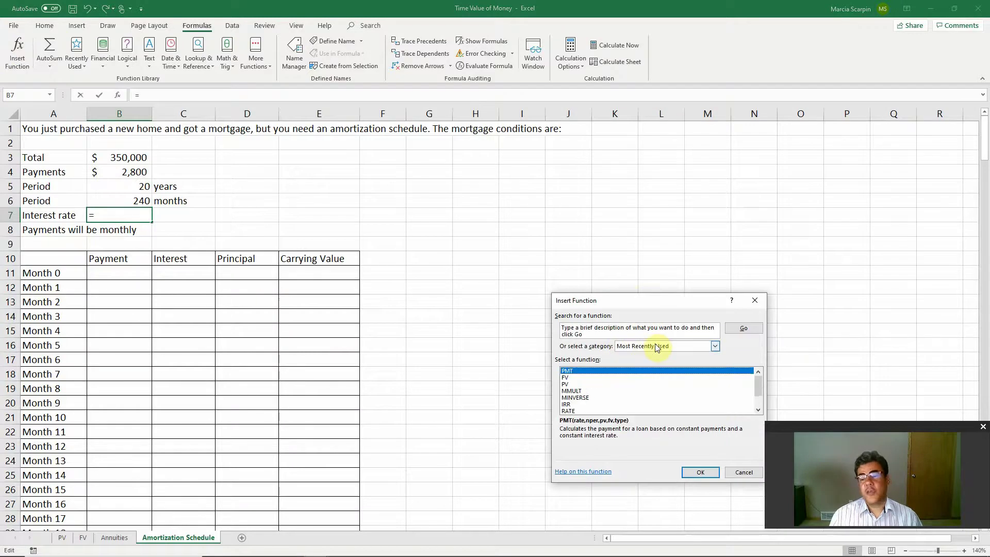
pyautogui.click(656, 348)
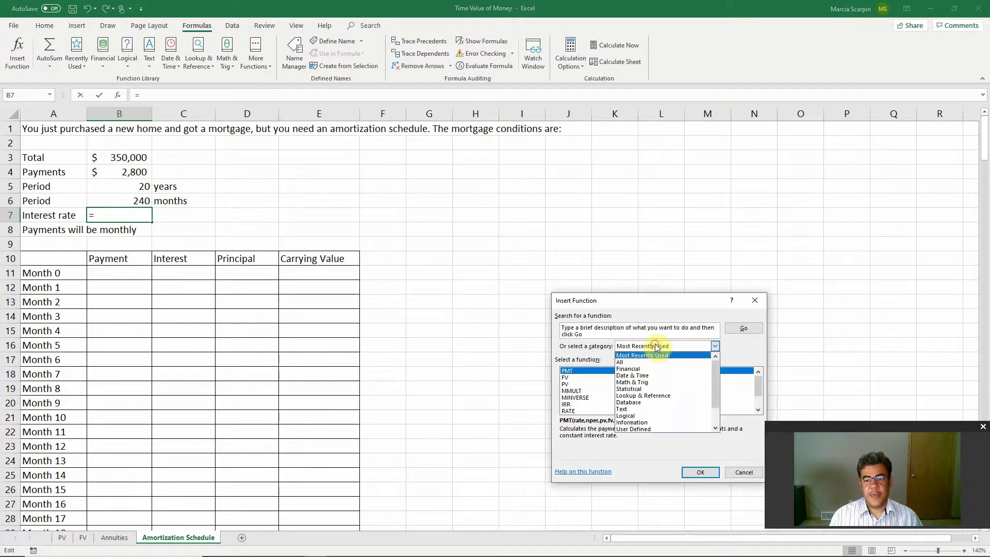
pyautogui.click(635, 369)
pyautogui.click(604, 384)
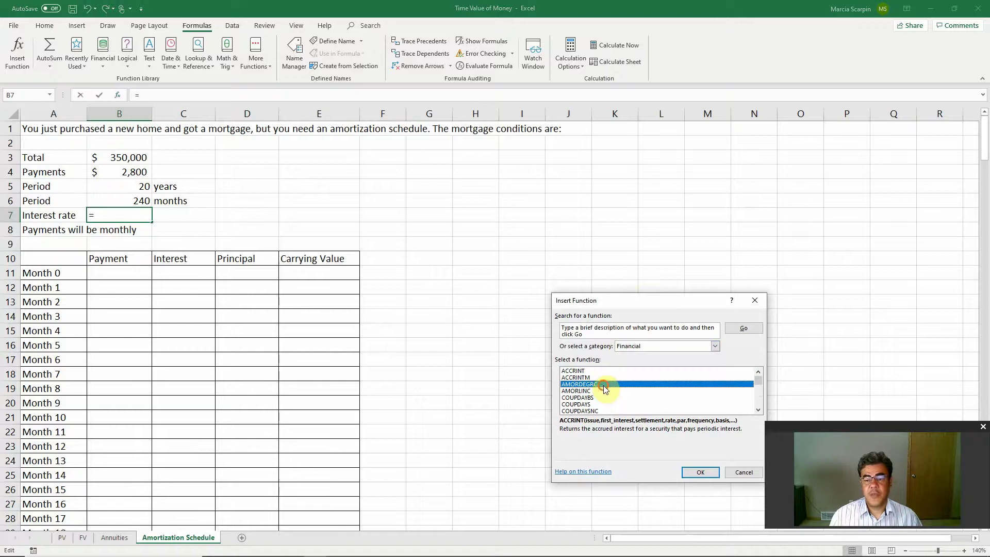
pyautogui.press('r')
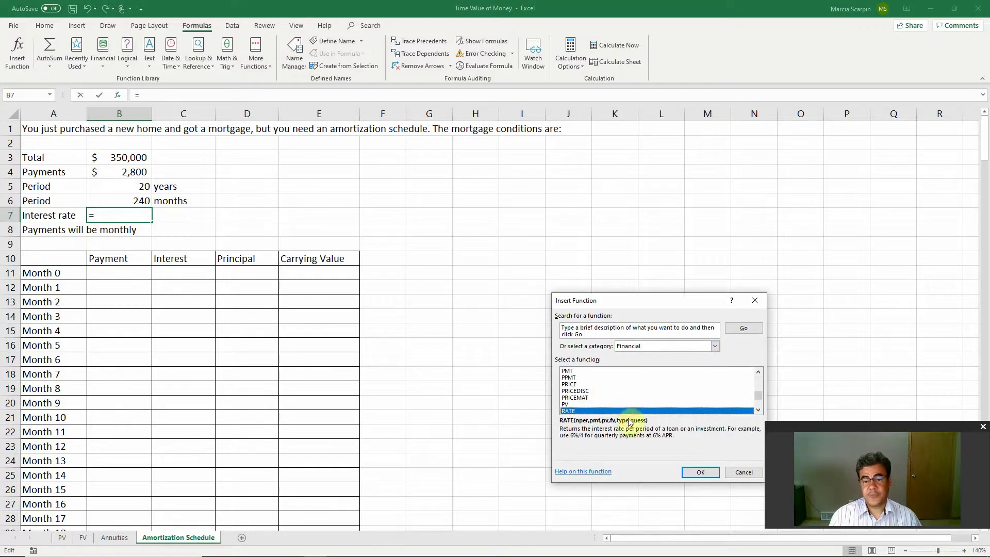
pyautogui.click(696, 472)
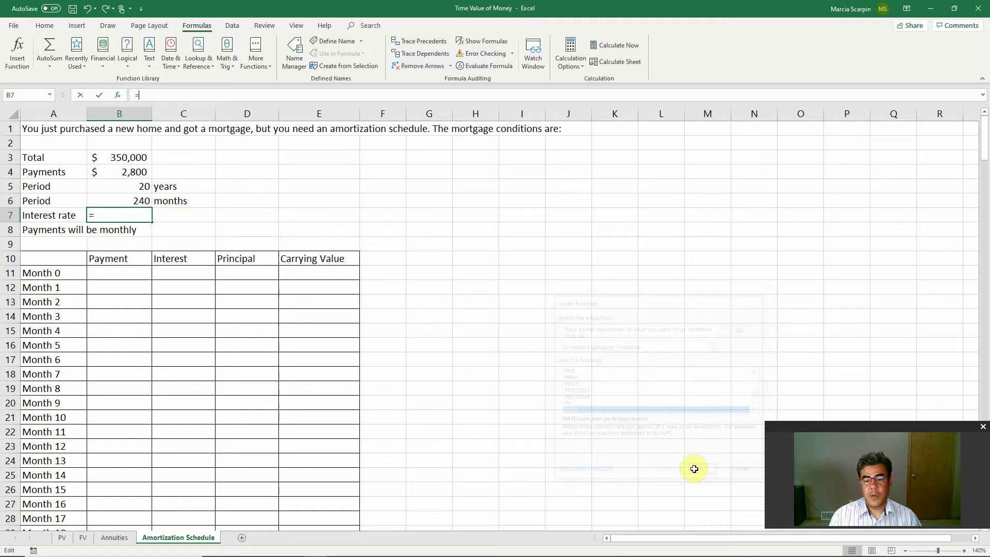
# - Complete =RATE(B6,-B4,B3) in B7, leaving Fv and Type blank, giving 0.62%
pyautogui.click(133, 200)
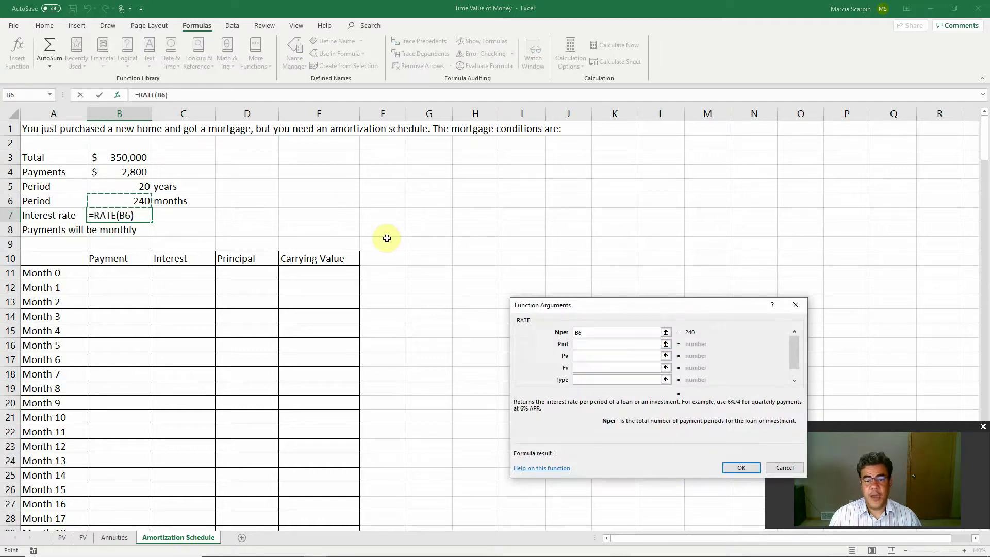
pyautogui.press('Tab')
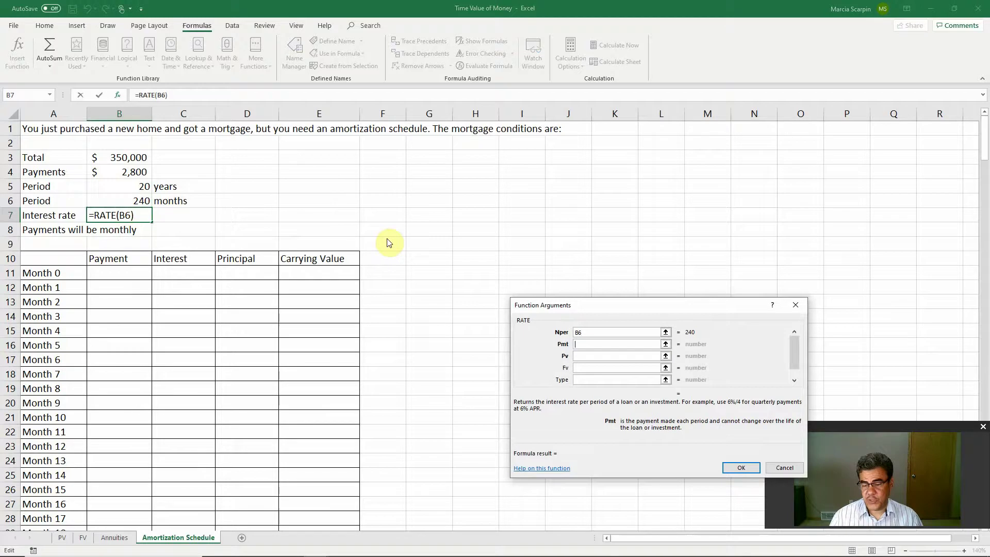
pyautogui.write('-')
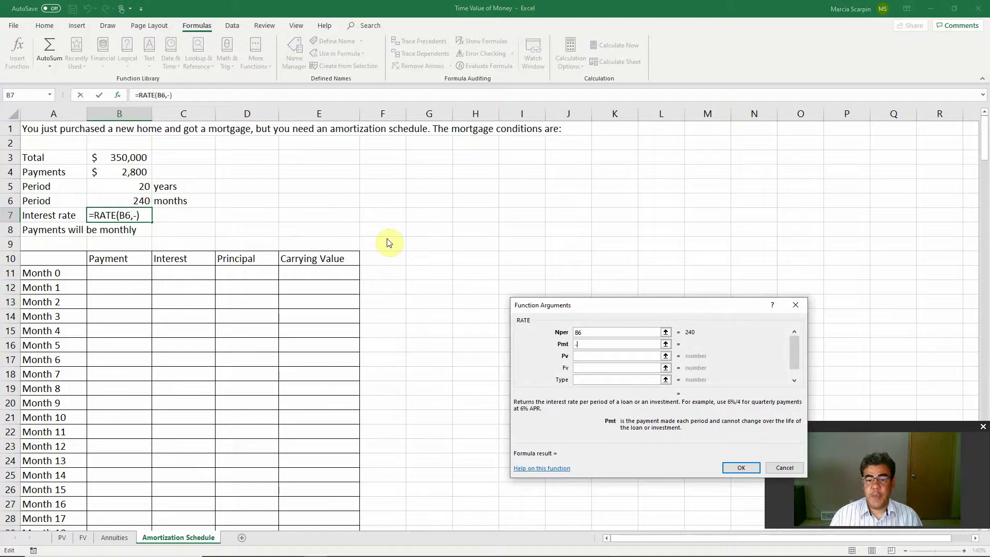
pyautogui.click(115, 169)
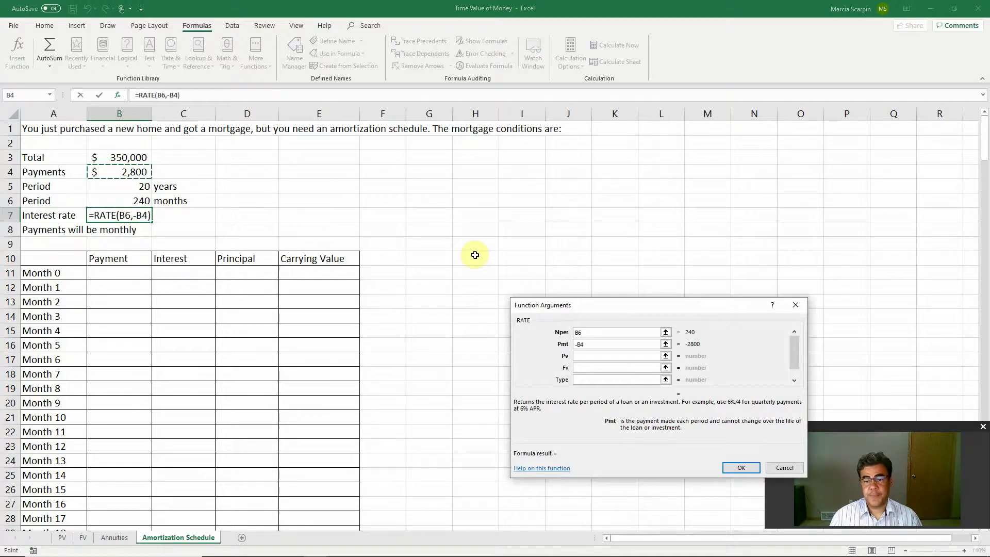
pyautogui.press('Tab')
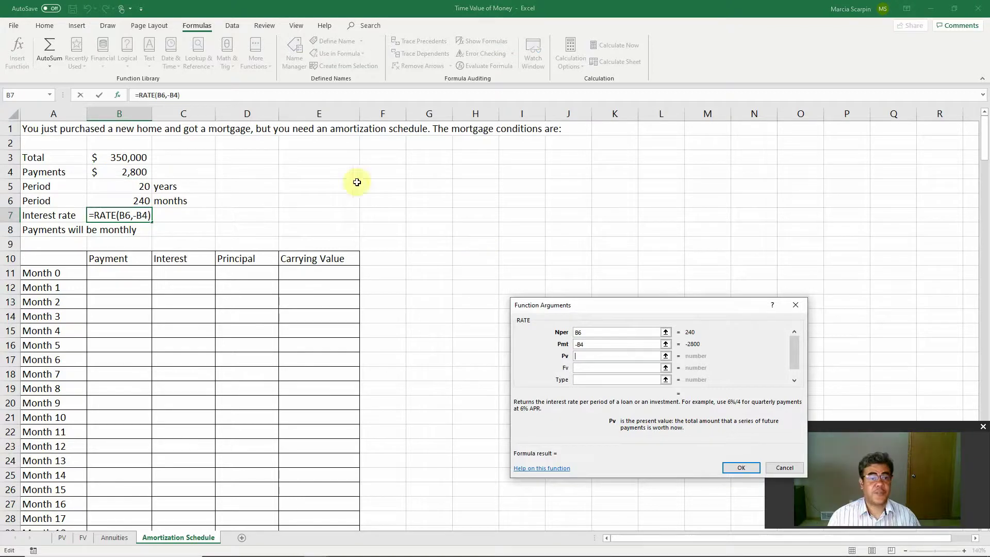
pyautogui.click(138, 154)
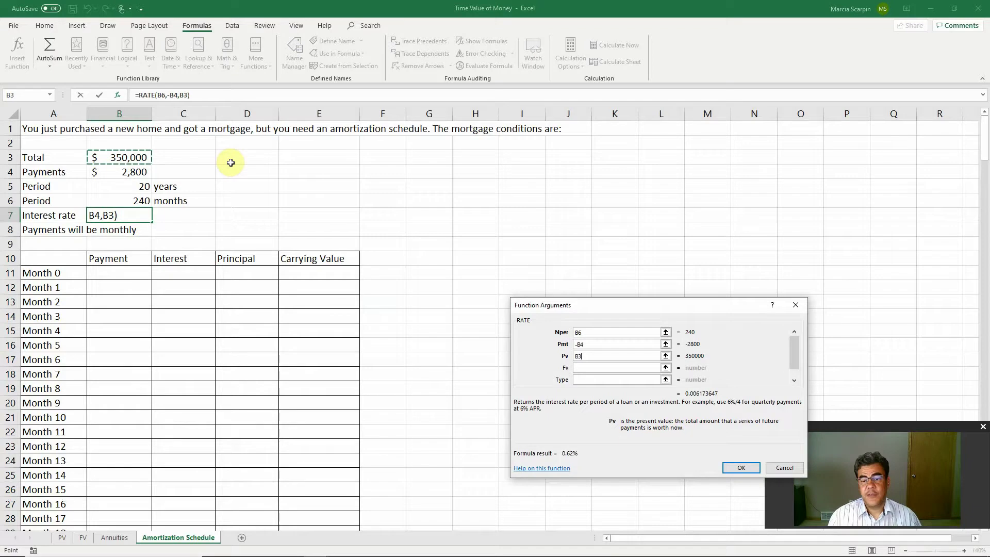
pyautogui.click(588, 367)
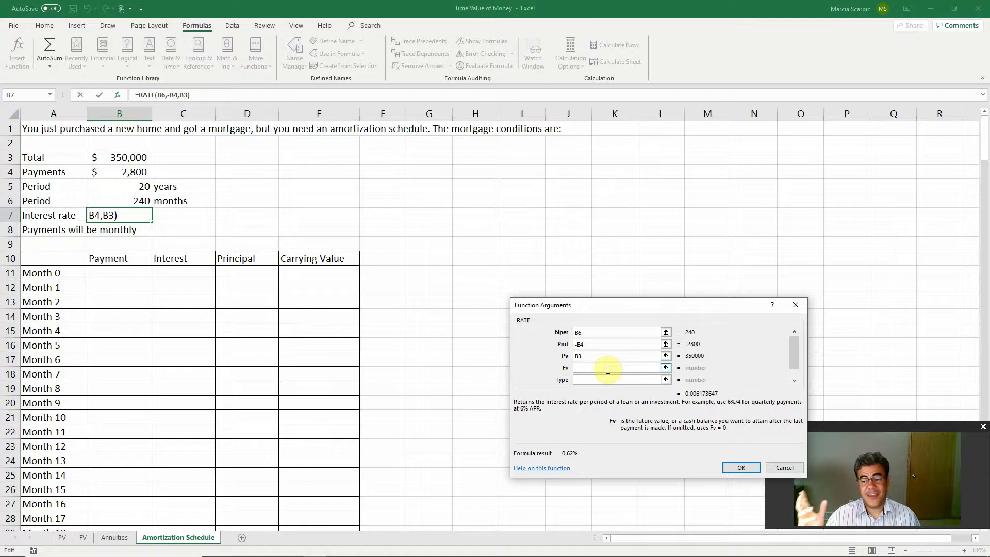
pyautogui.click(600, 378)
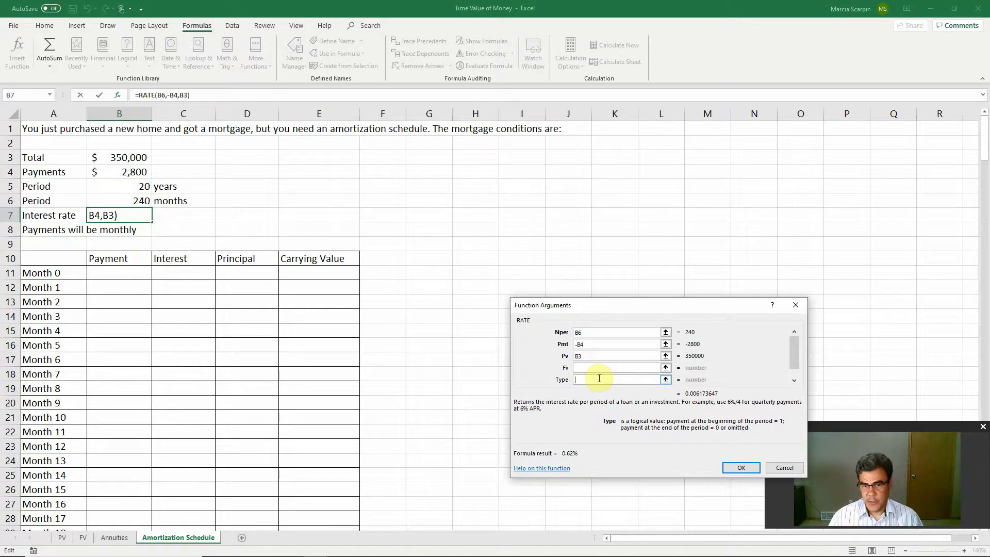
pyautogui.press('Return')
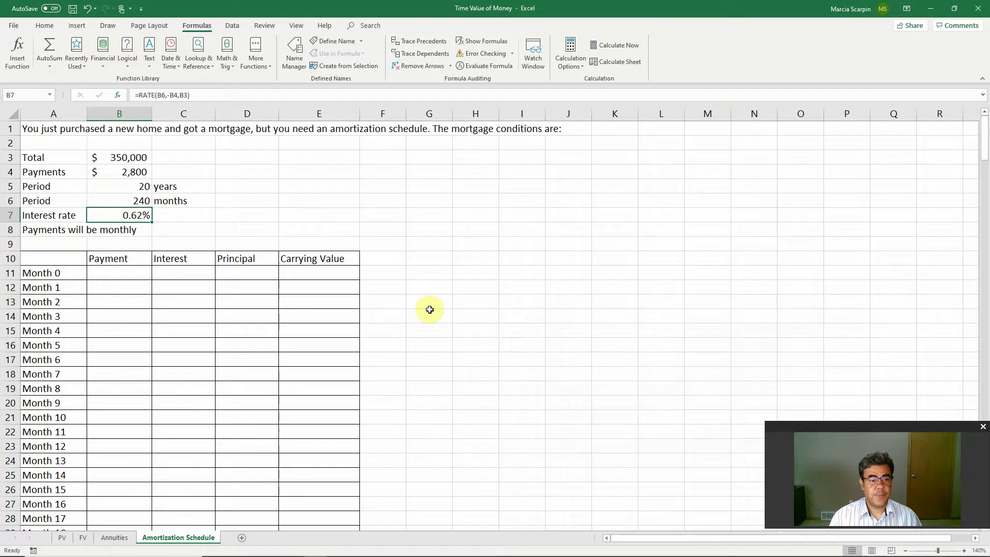
# - Enter =+$B$4 in B12 so Month 1's payment shows $2,800.00
pyautogui.click(102, 289)
pyautogui.write('+')
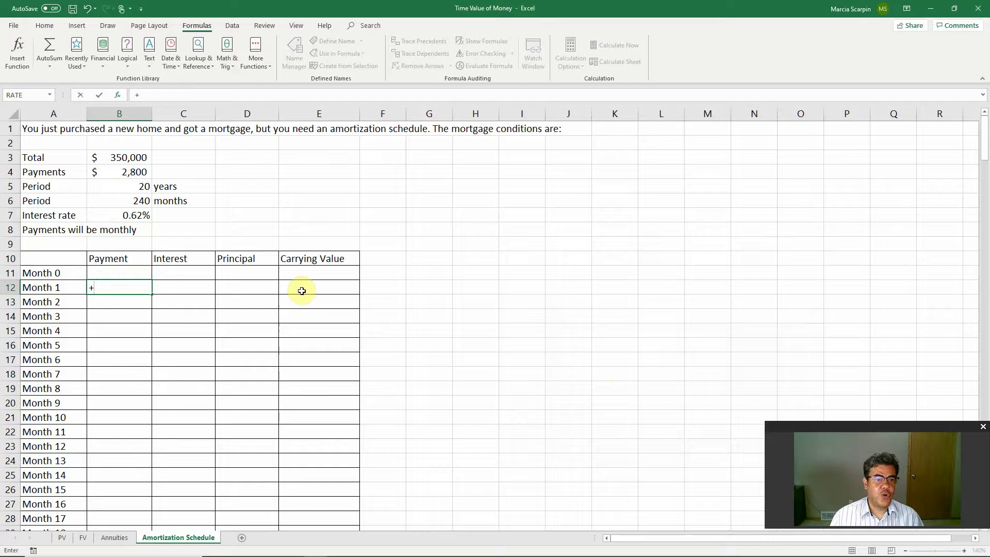
pyautogui.click(131, 172)
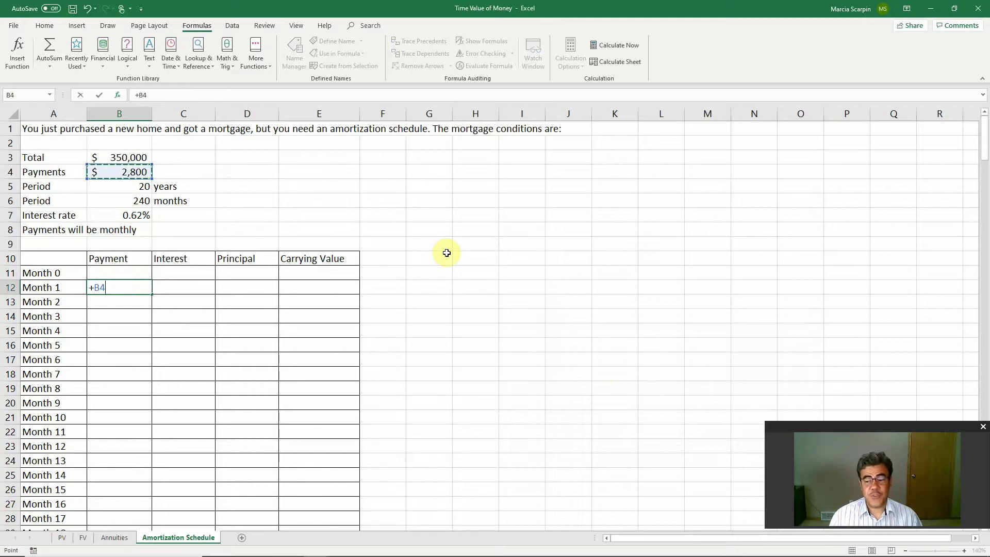
pyautogui.press('F4')
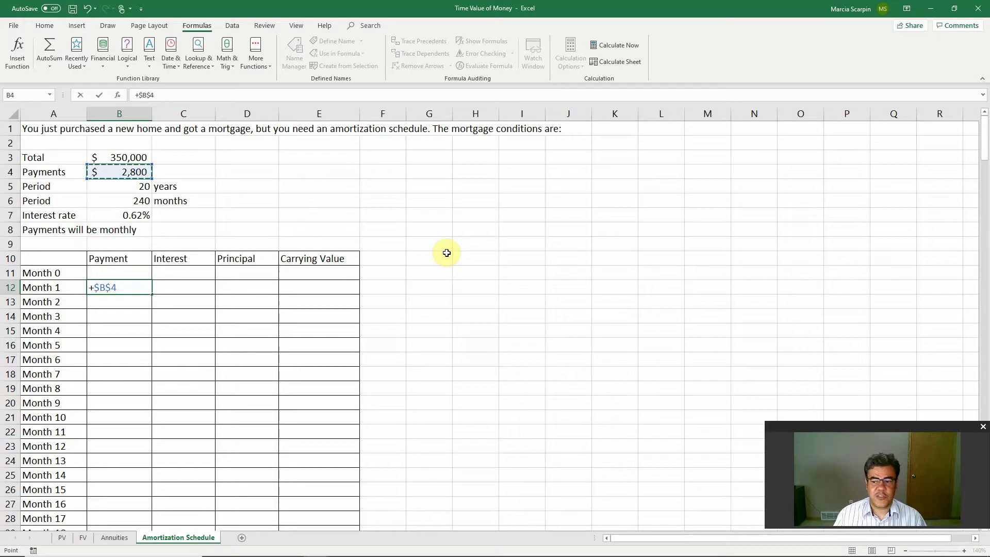
pyautogui.press('Return')
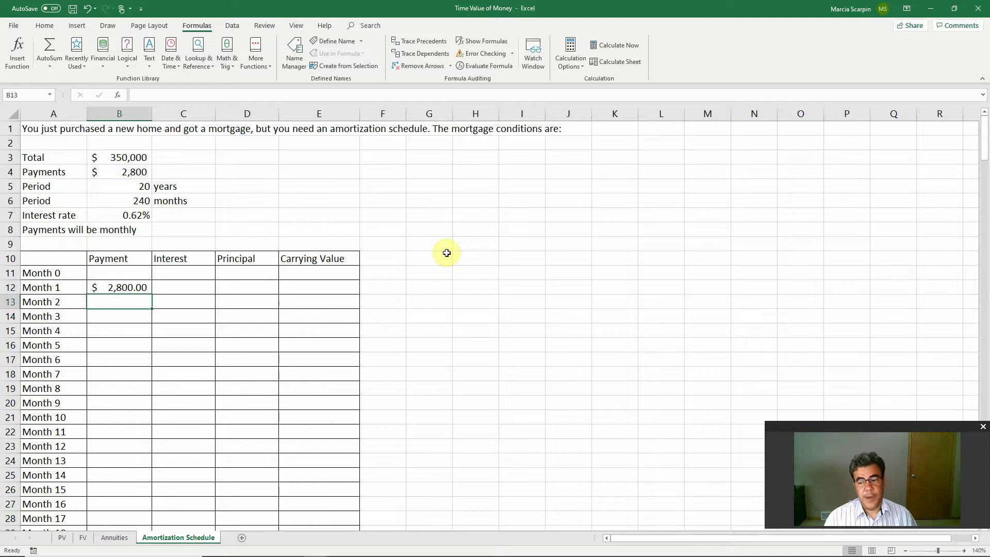
pyautogui.press('Up')
pyautogui.press('Up')
pyautogui.press('Right')
pyautogui.press('Right')
pyautogui.press('Right')
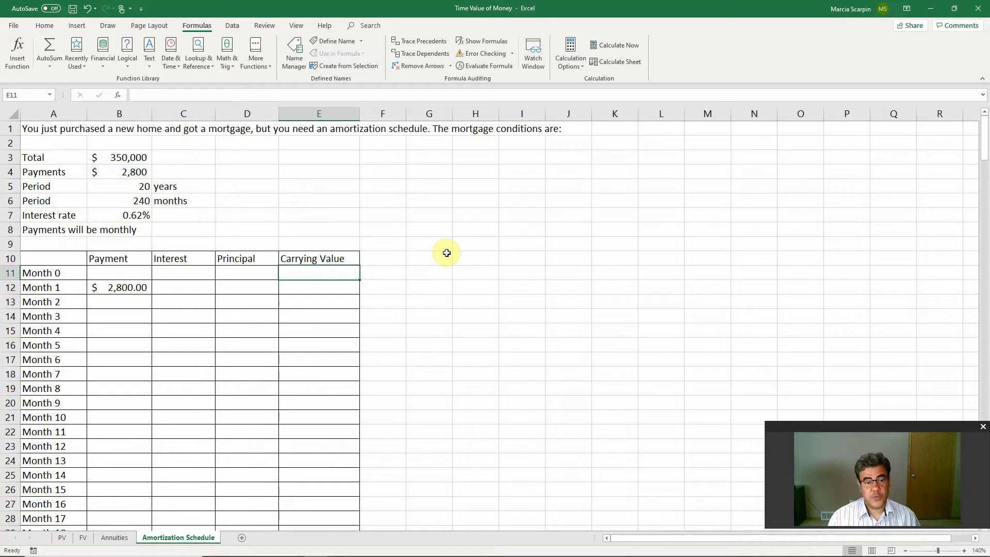
# - Set E11 to =B3 ($350,000) and E12 to =+E11-B12 ($347,200)
pyautogui.write('=')
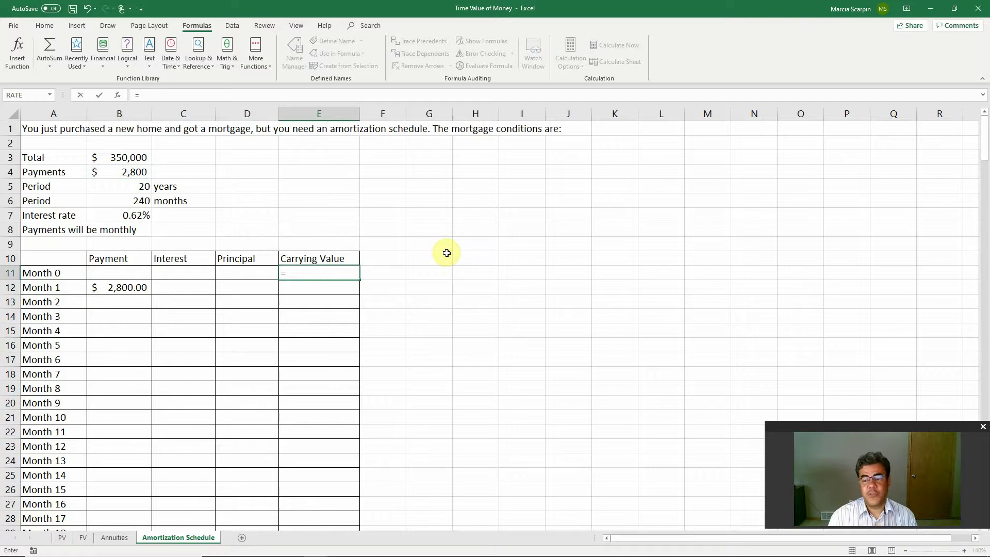
pyautogui.click(114, 161)
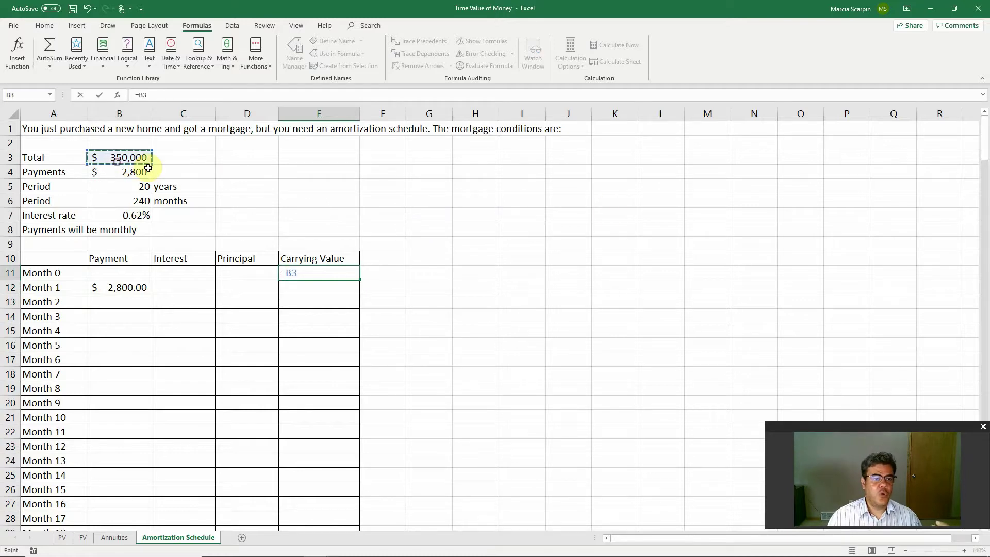
pyautogui.press('Return')
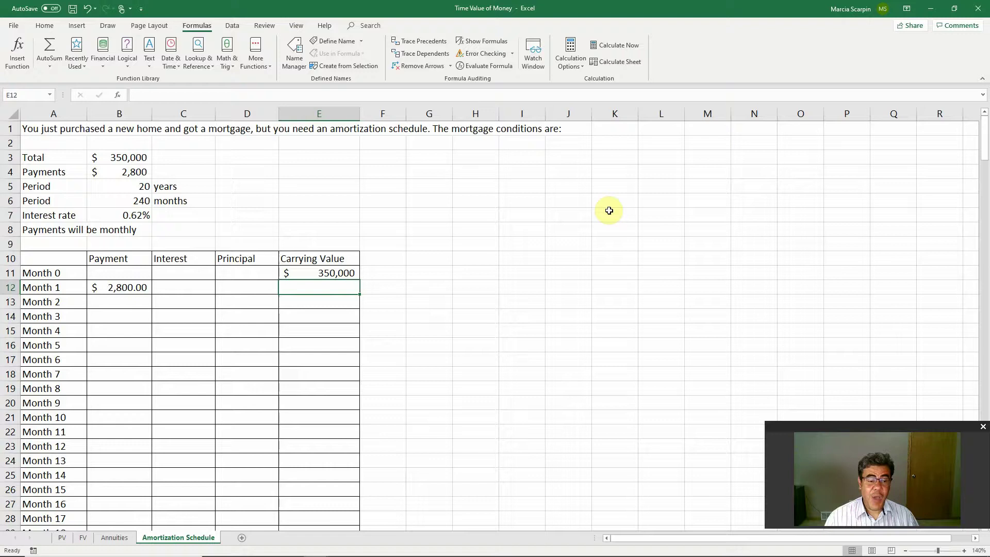
pyautogui.write('+')
pyautogui.press('Up')
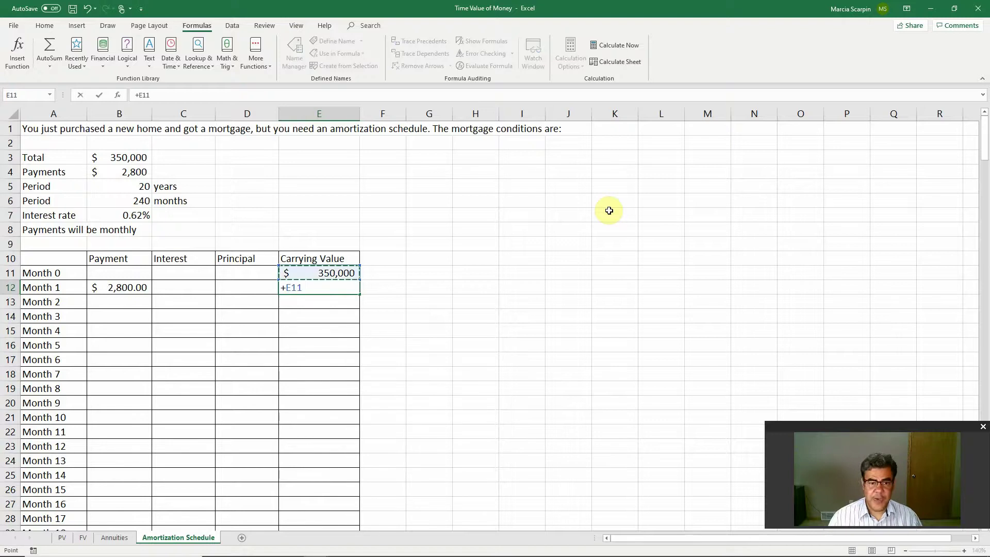
pyautogui.write('-')
pyautogui.press('Left')
pyautogui.press('Left')
pyautogui.press('Left')
pyautogui.press('Return')
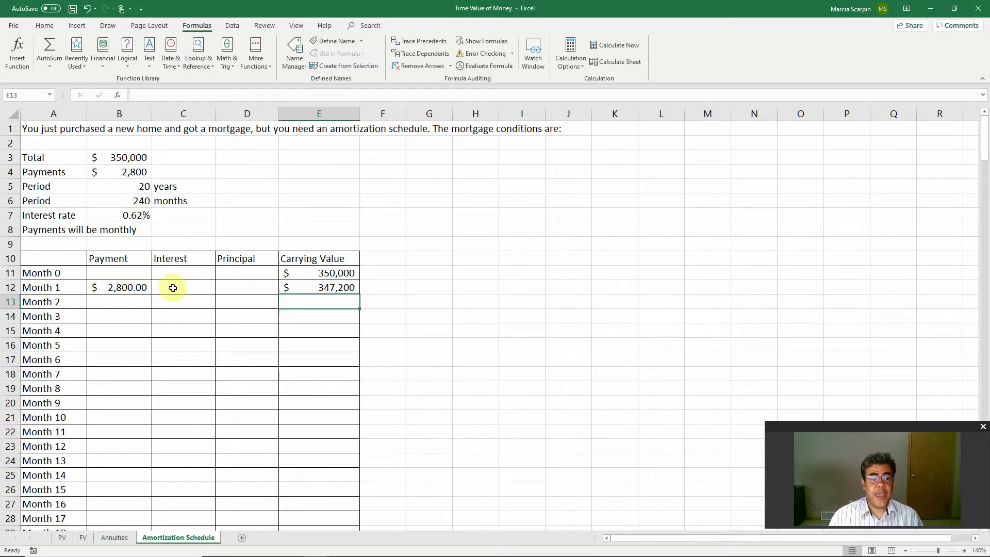
# - Clear E12 and enter =+B12-C12 in D12 for Month 1 principal
pyautogui.click(133, 287)
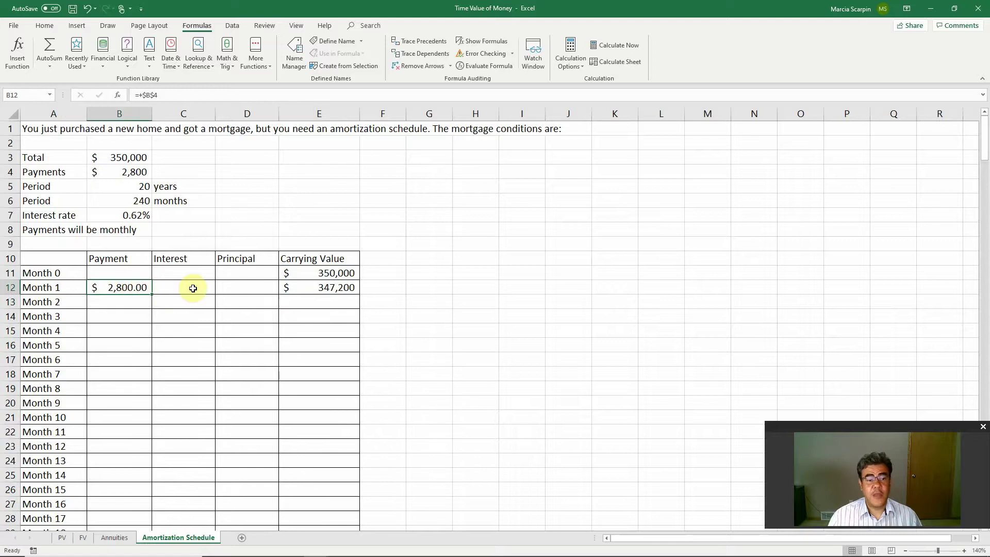
pyautogui.click(193, 288)
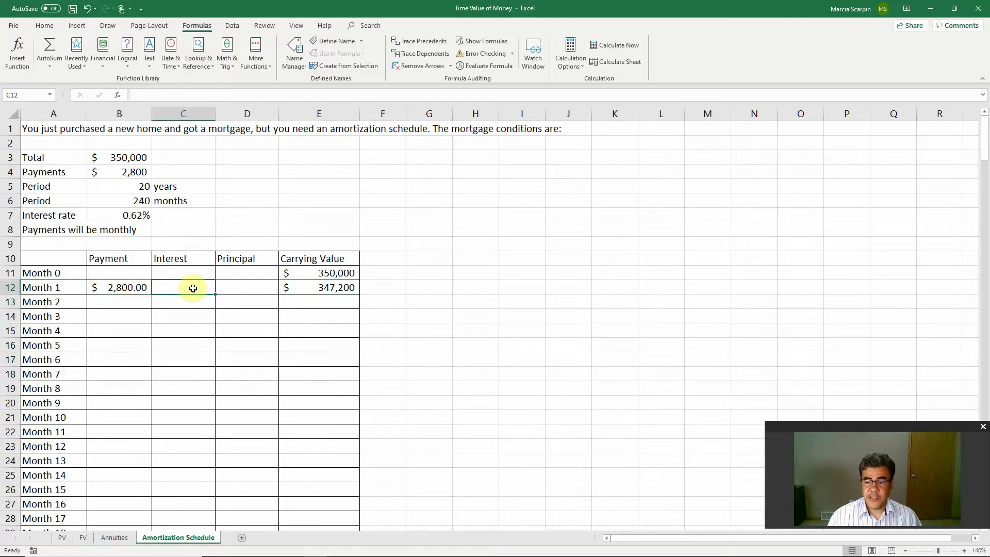
pyautogui.click(237, 286)
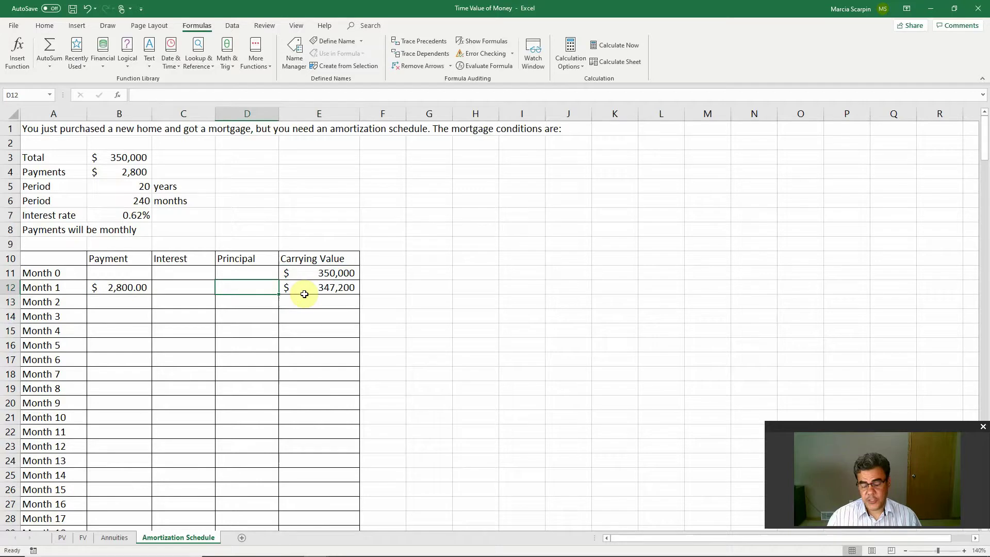
pyautogui.click(304, 294)
pyautogui.press('Delete')
pyautogui.press('Left')
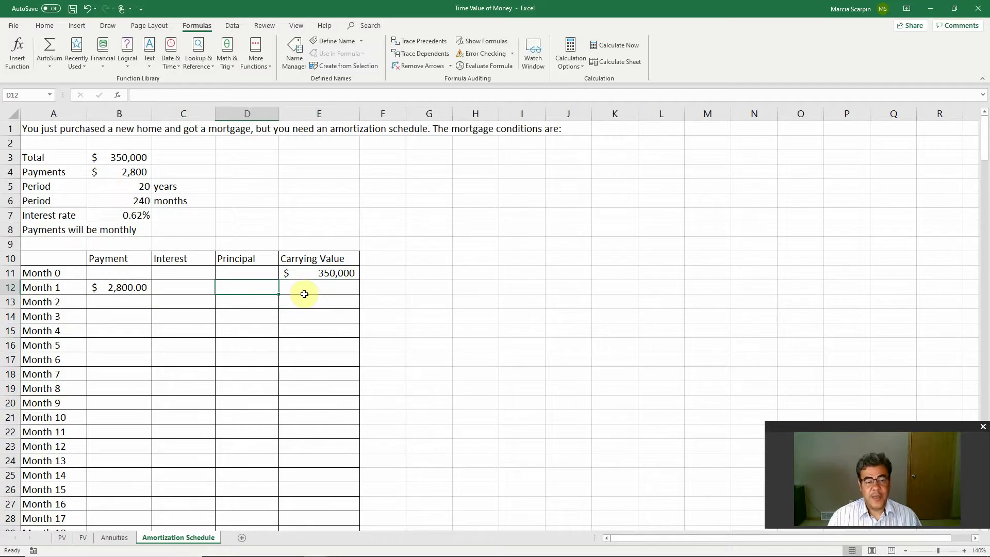
pyautogui.write('+B12-')
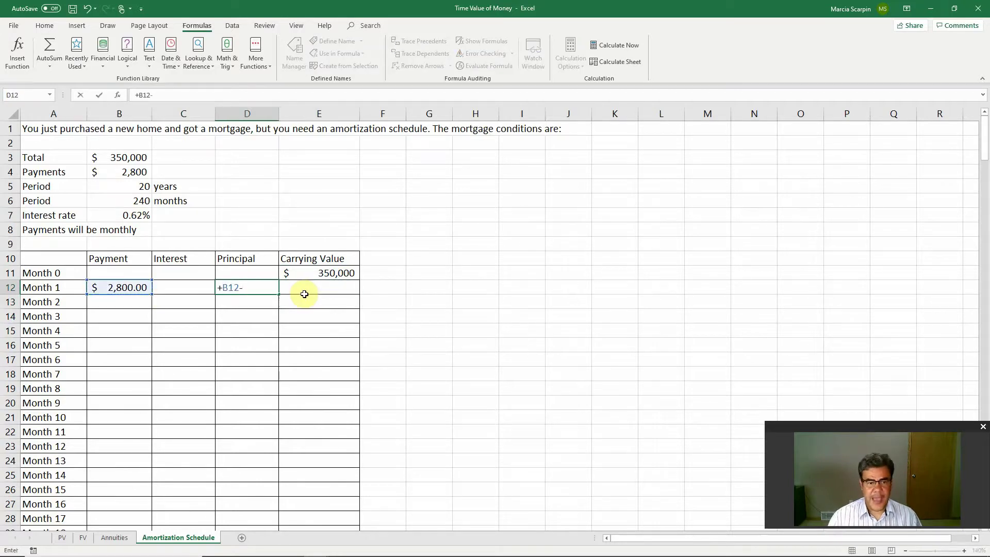
pyautogui.press('Left')
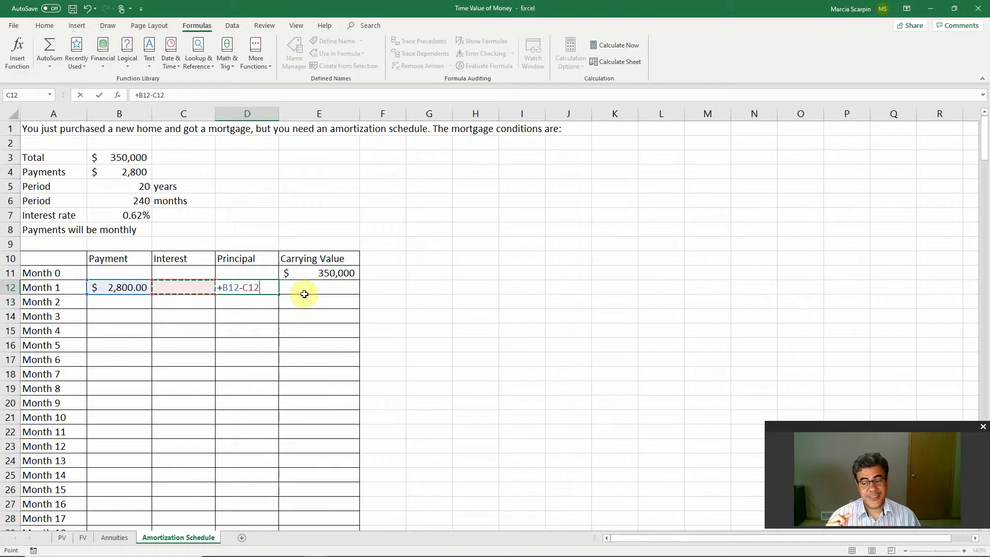
pyautogui.press('Return')
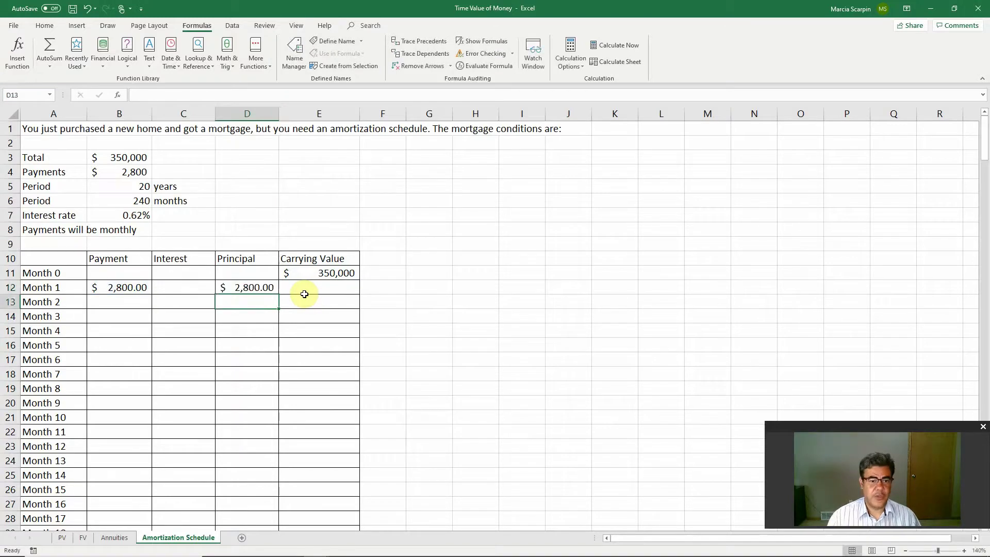
# - Enter =+E11-D12 in E12 so the carrying value subtracts principal
pyautogui.click(305, 292)
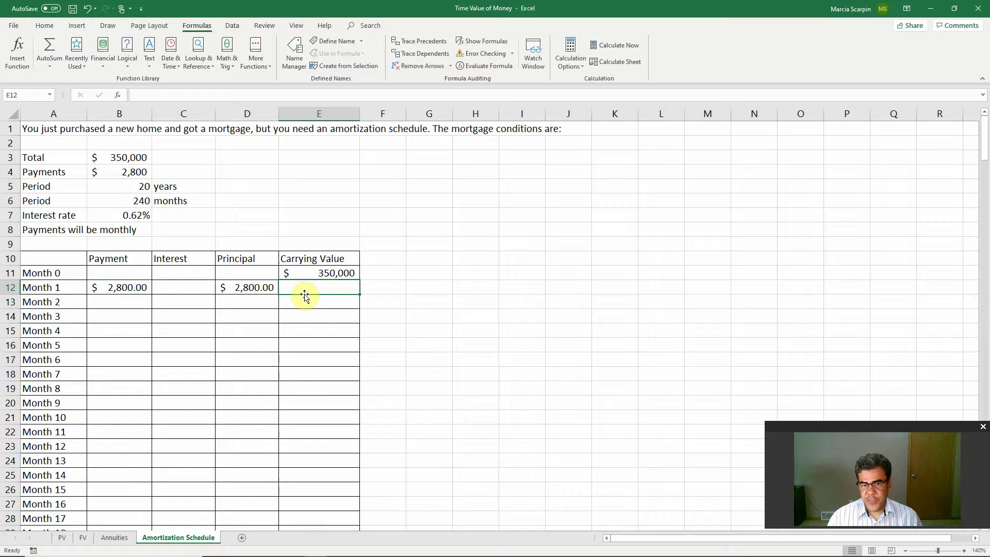
pyautogui.write('+E11-')
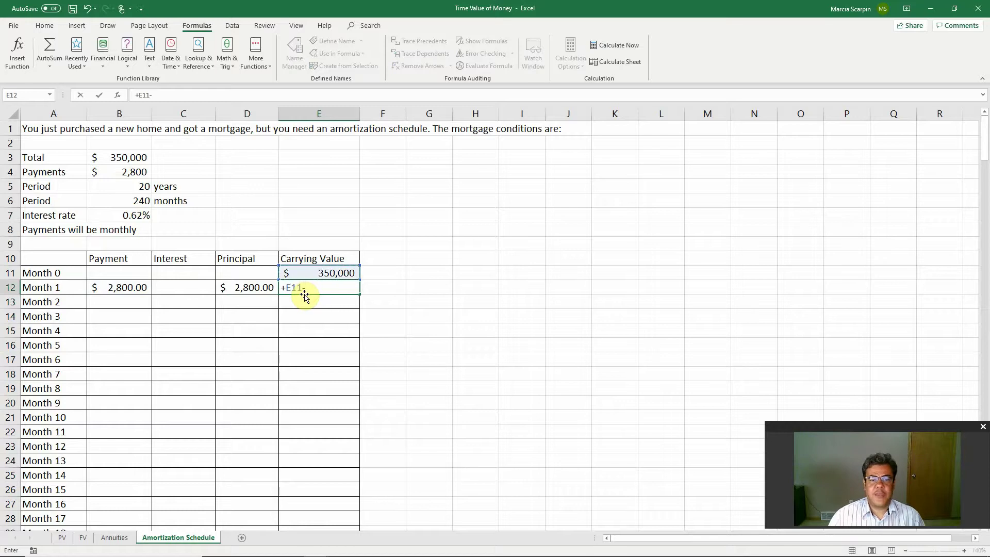
pyautogui.press('Left')
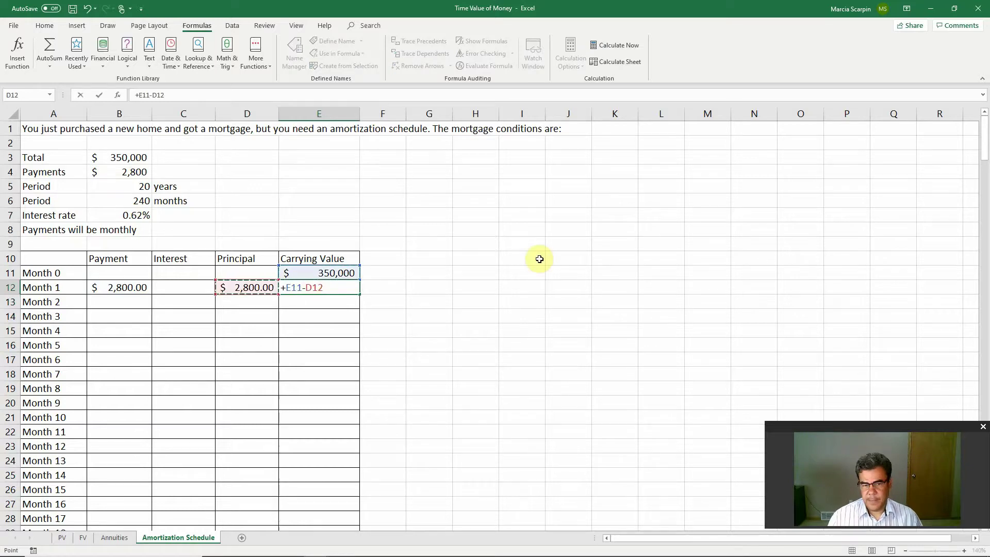
pyautogui.press('Return')
pyautogui.click(343, 288)
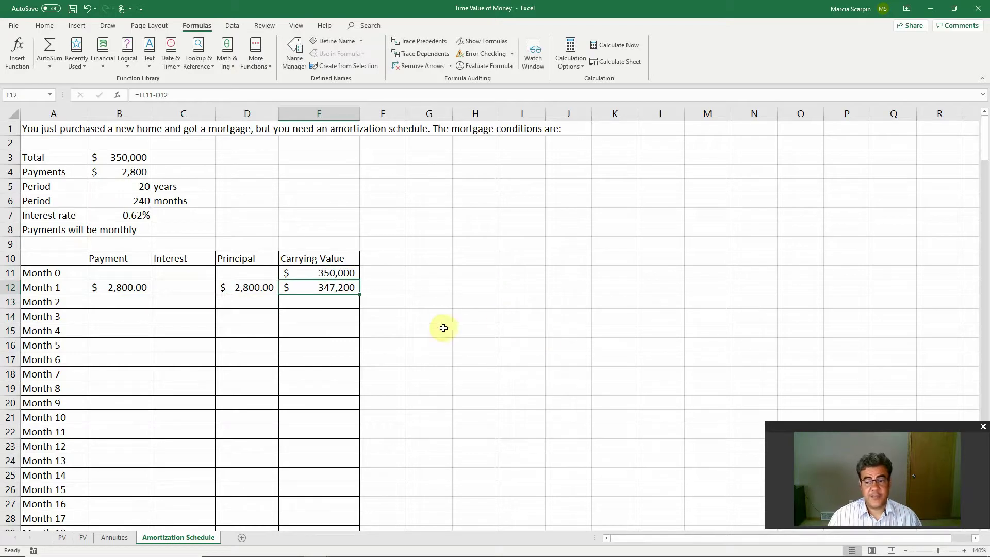
# - Enter =+E11*$B$7 in C12, giving Month 1 interest of $2,160.78
pyautogui.click(207, 287)
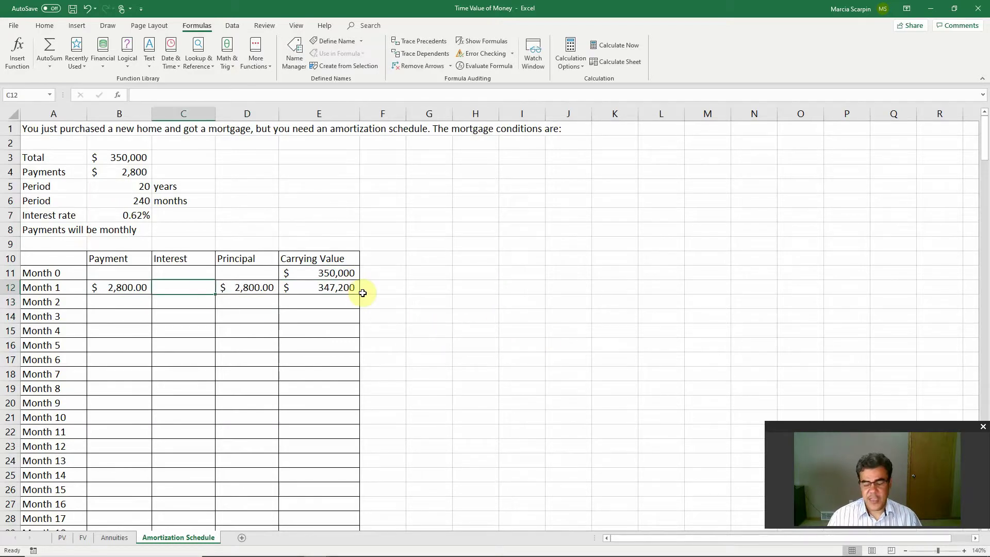
pyautogui.write('+')
pyautogui.press('Up')
pyautogui.press('Right')
pyautogui.press('Right')
pyautogui.press('Right')
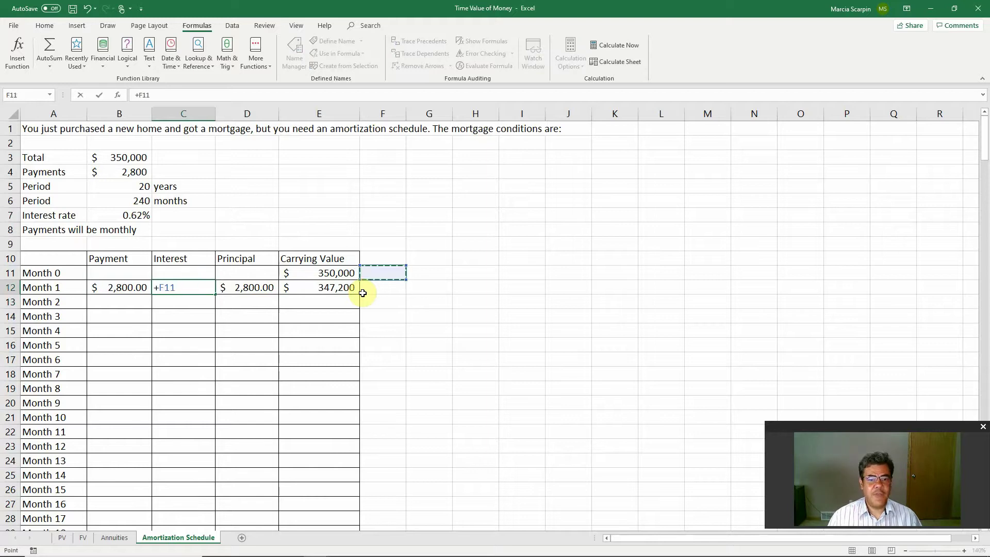
pyautogui.press('Left')
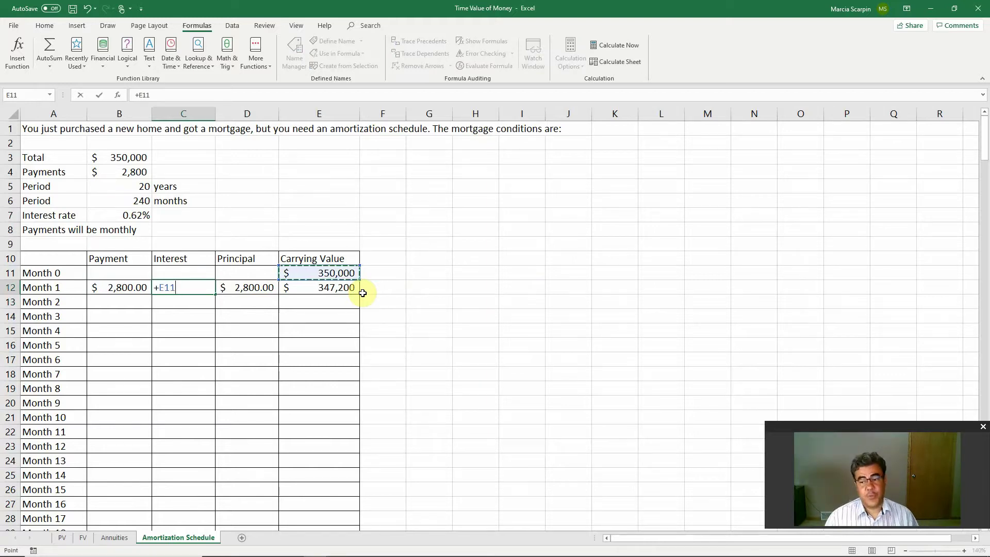
pyautogui.write('*')
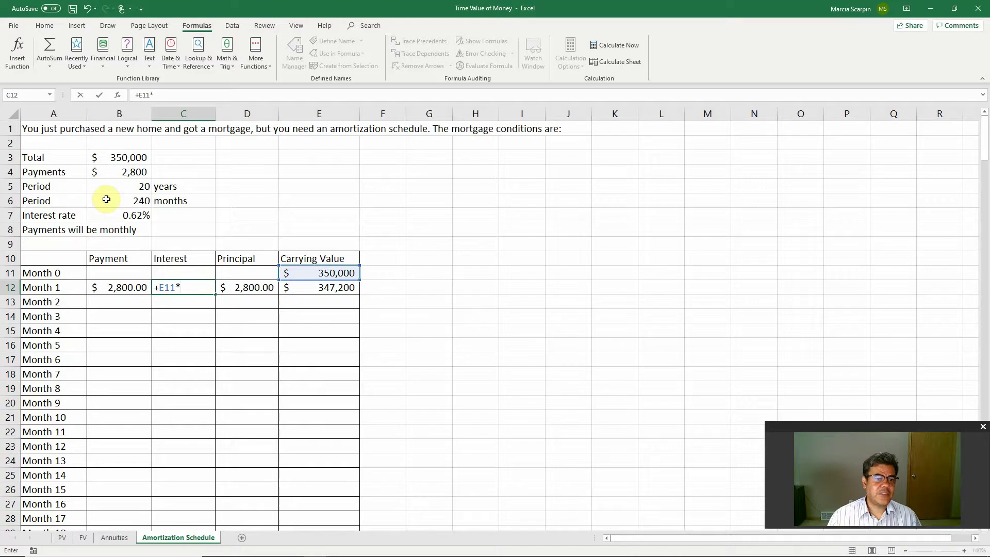
pyautogui.click(121, 215)
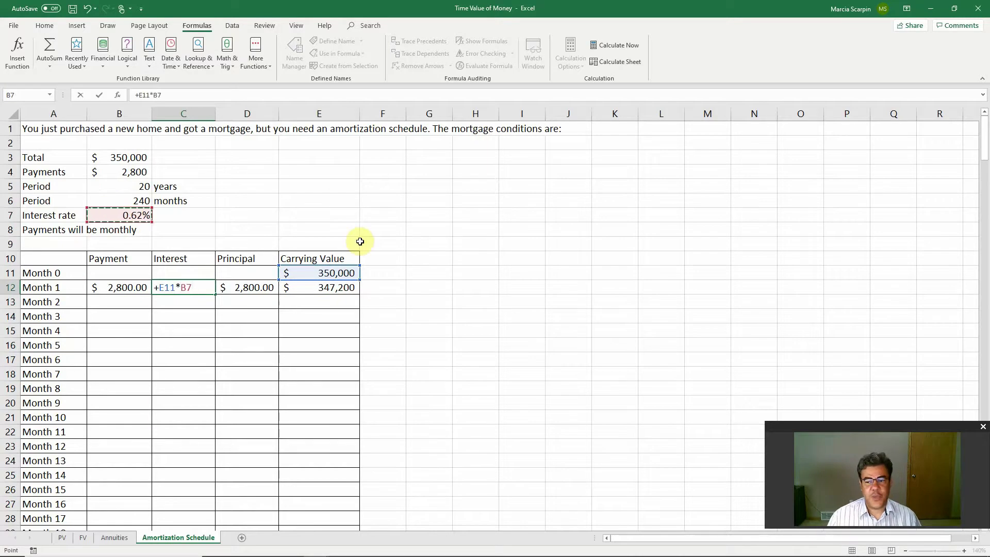
pyautogui.press('F4')
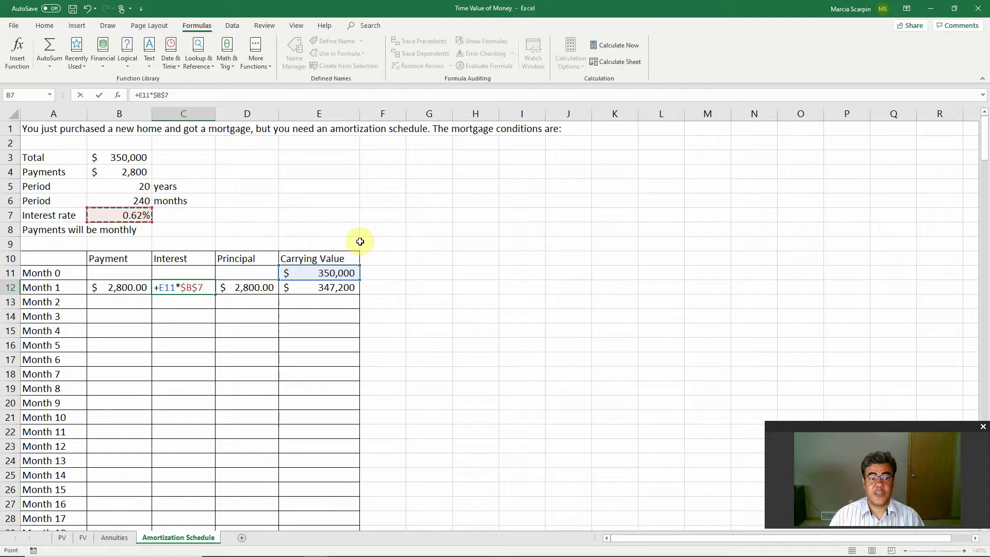
pyautogui.press('Return')
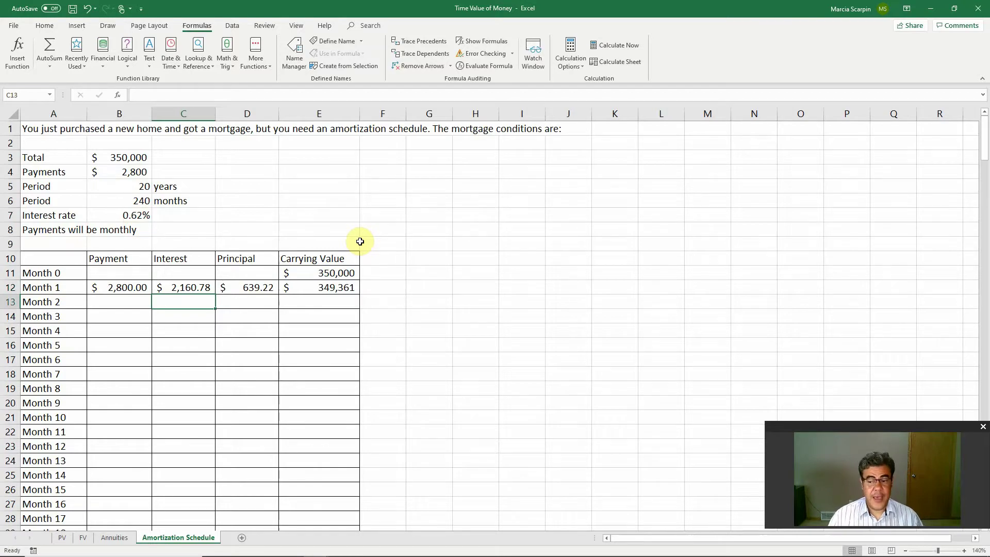
pyautogui.click(343, 272)
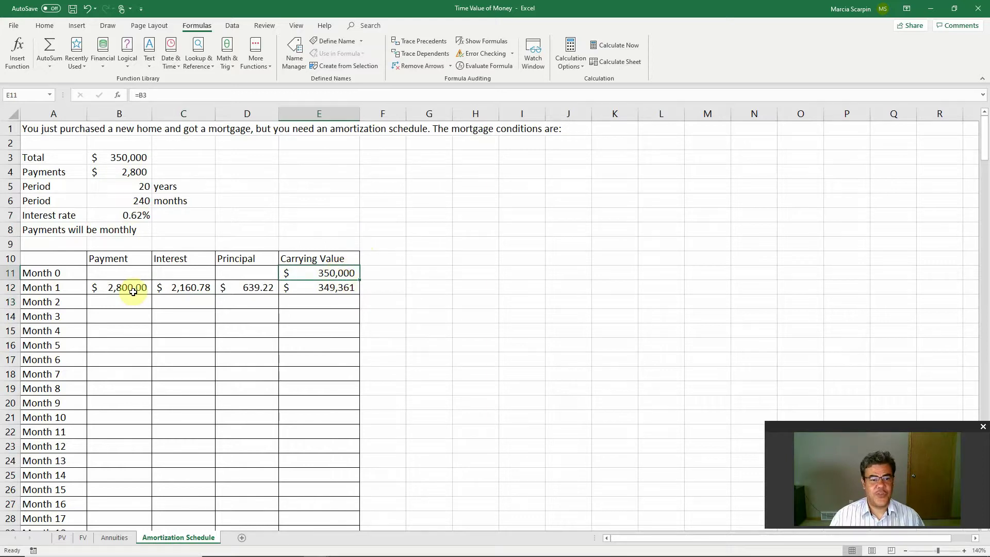
# - Copy the Month 1 formulas in B12:E12 into row 13
pyautogui.moveTo(133, 287); pyautogui.dragTo(311, 292)
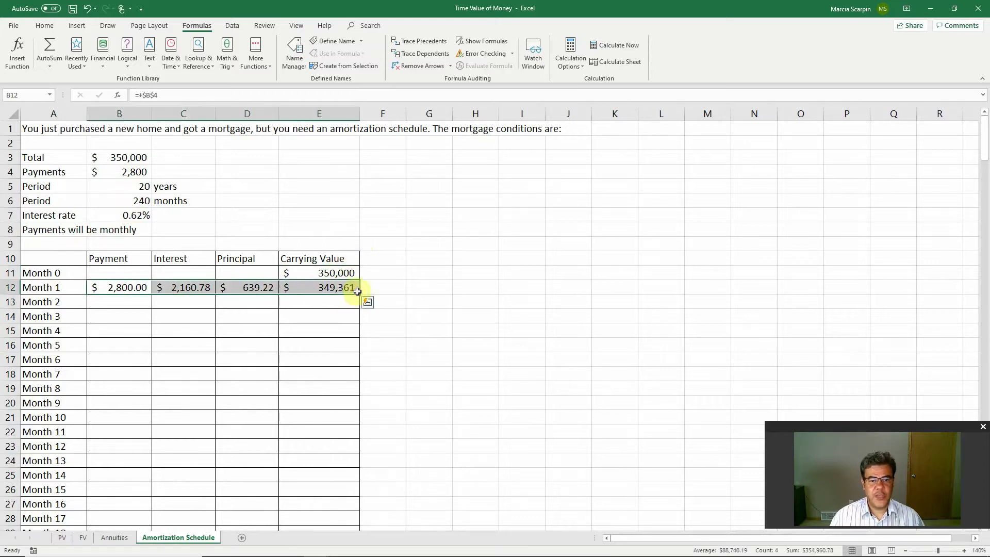
pyautogui.hotkey('ctrl', 'c')
pyautogui.press('Down')
pyautogui.press('Return')
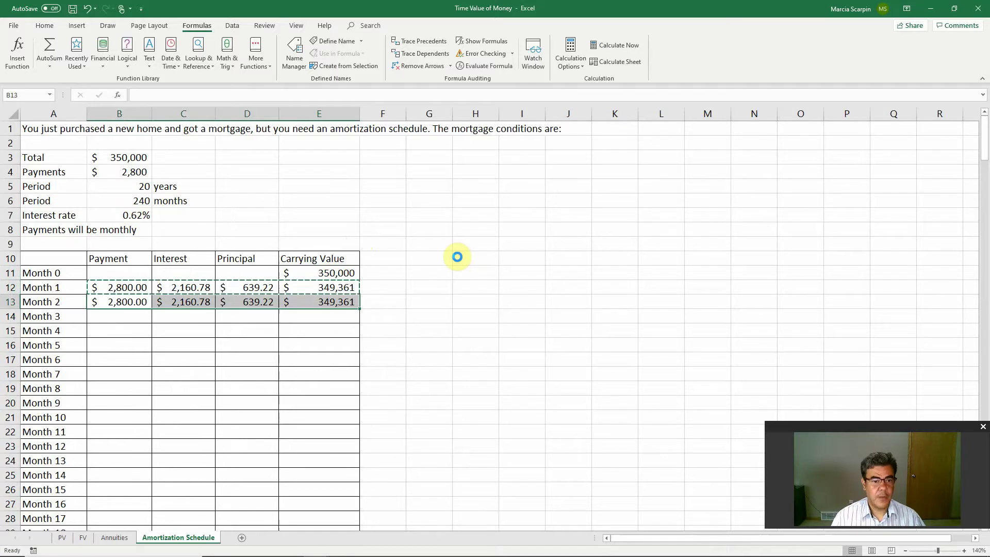
# - Check row 13's formulas: interest $2,156.83, principal $643.17, carrying value $348,718
pyautogui.press('Right')
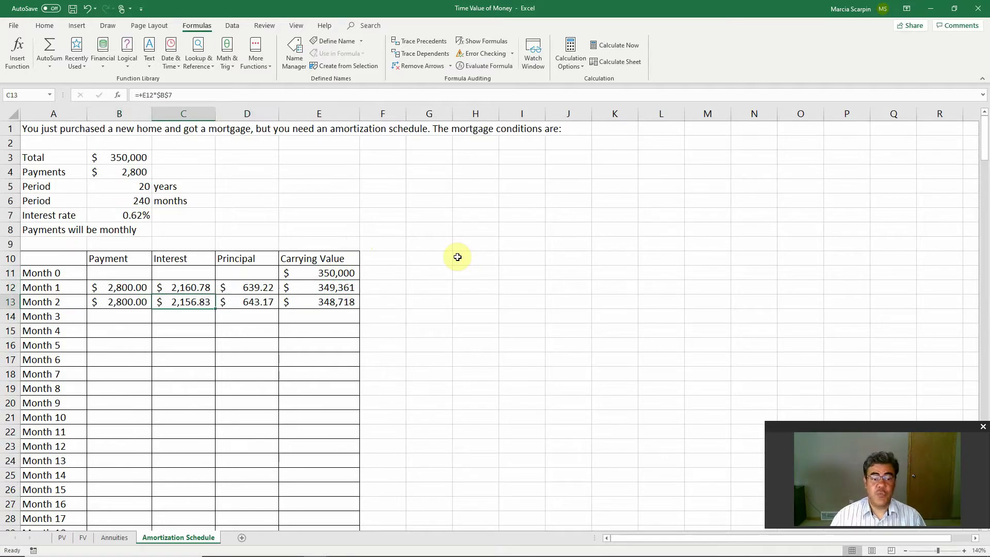
pyautogui.press('Right')
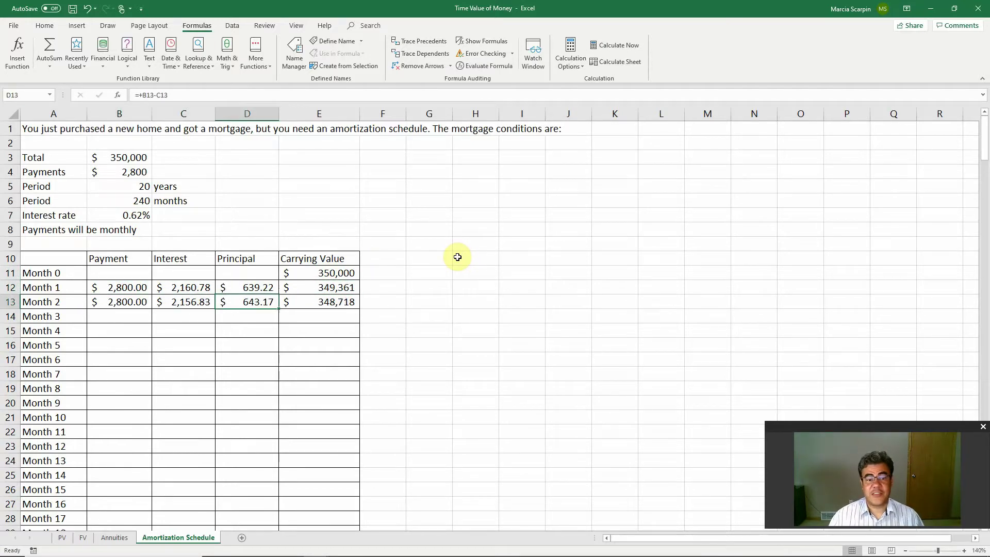
pyautogui.press('Right')
pyautogui.press('Left')
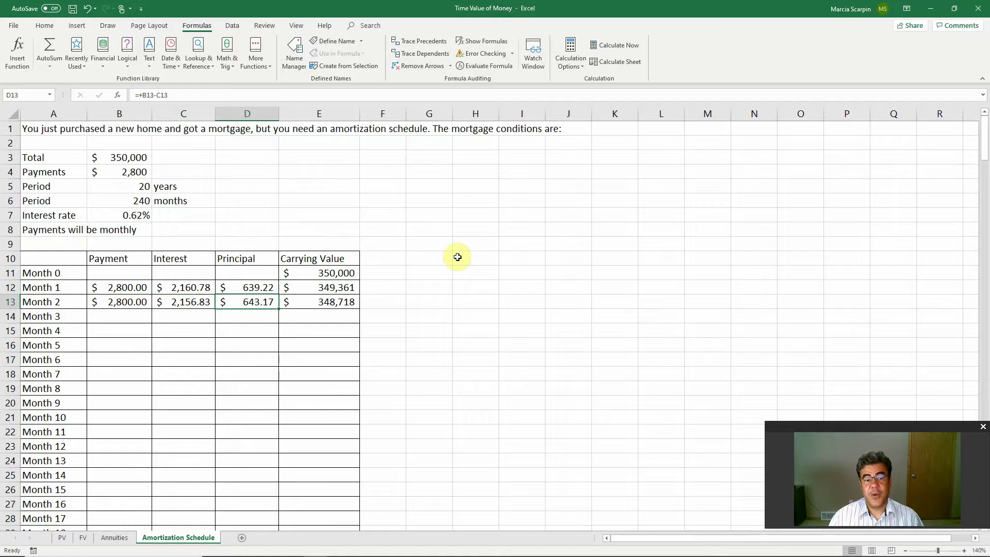
pyautogui.press('Left')
pyautogui.press('Left')
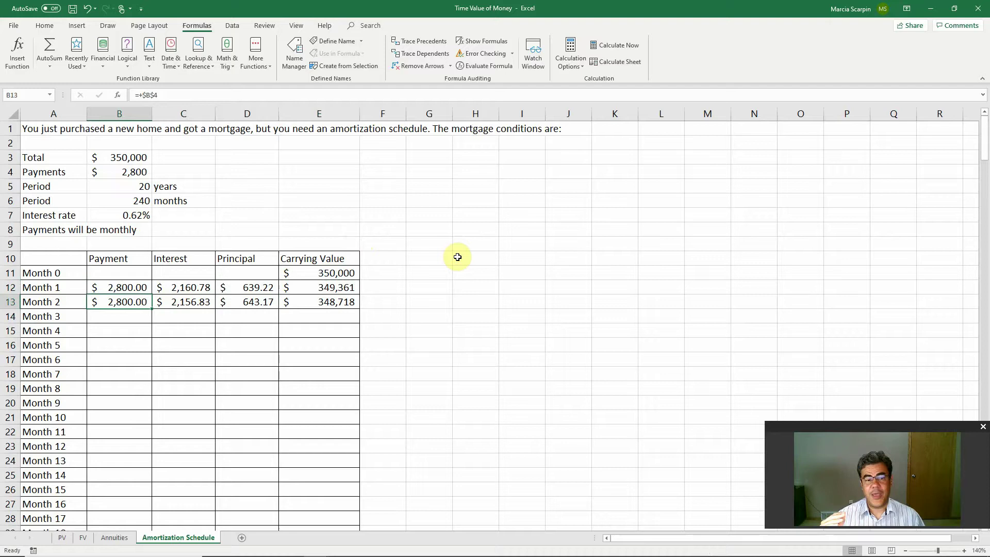
pyautogui.press('Right')
pyautogui.press('Right')
pyautogui.press('Right')
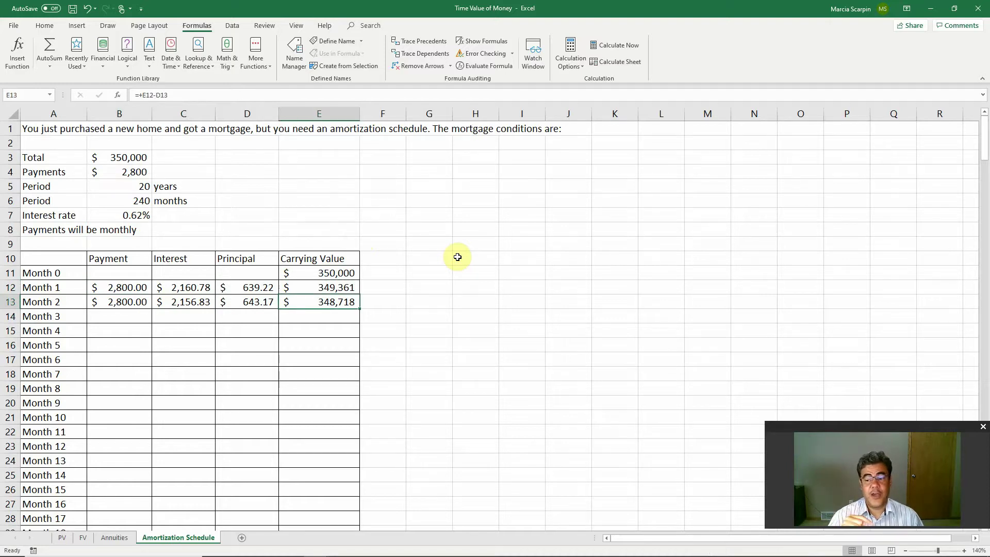
pyautogui.press('Left')
pyautogui.press('Left')
pyautogui.press('Left')
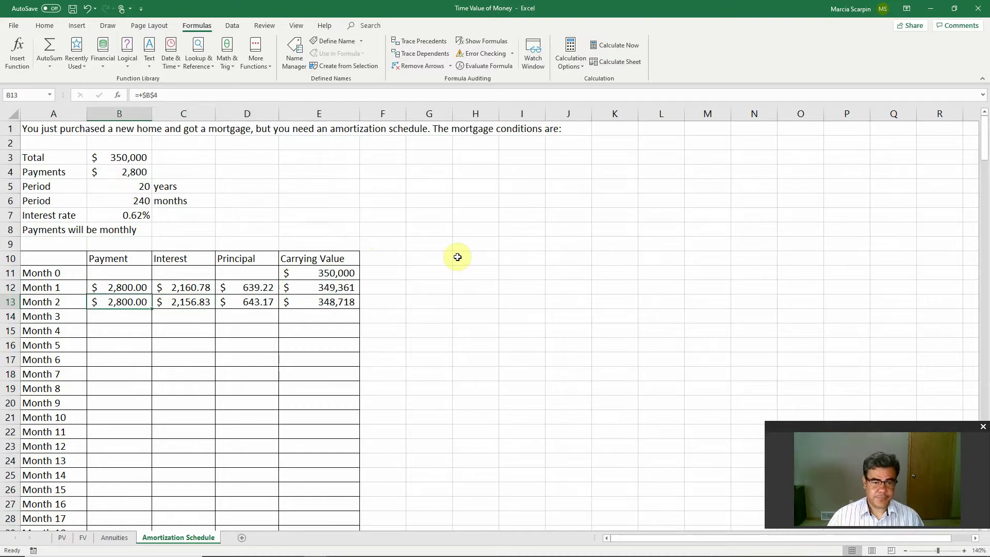
pyautogui.hotkey('shift', 'Right')
pyautogui.hotkey('shift', 'Right')
pyautogui.hotkey('shift', 'Right')
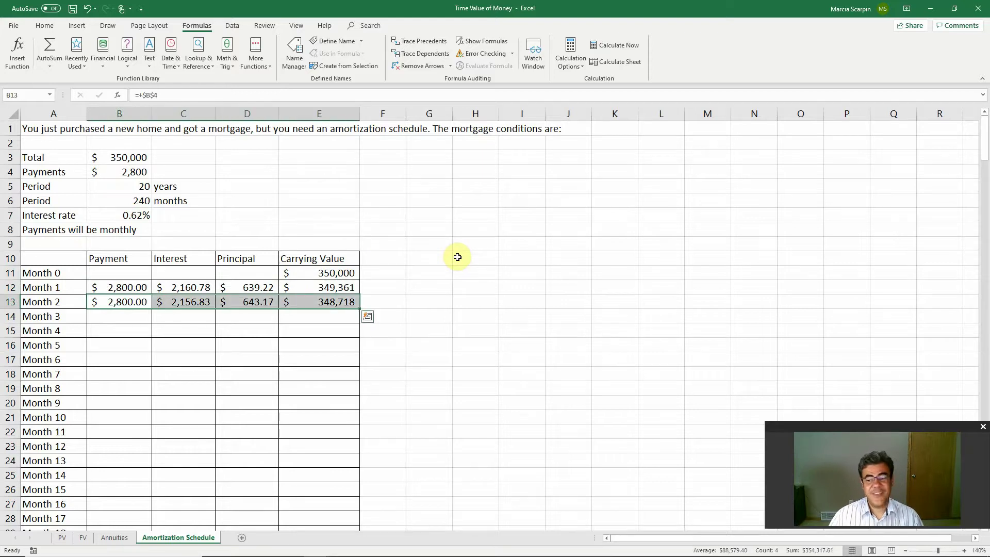
pyautogui.press('Right')
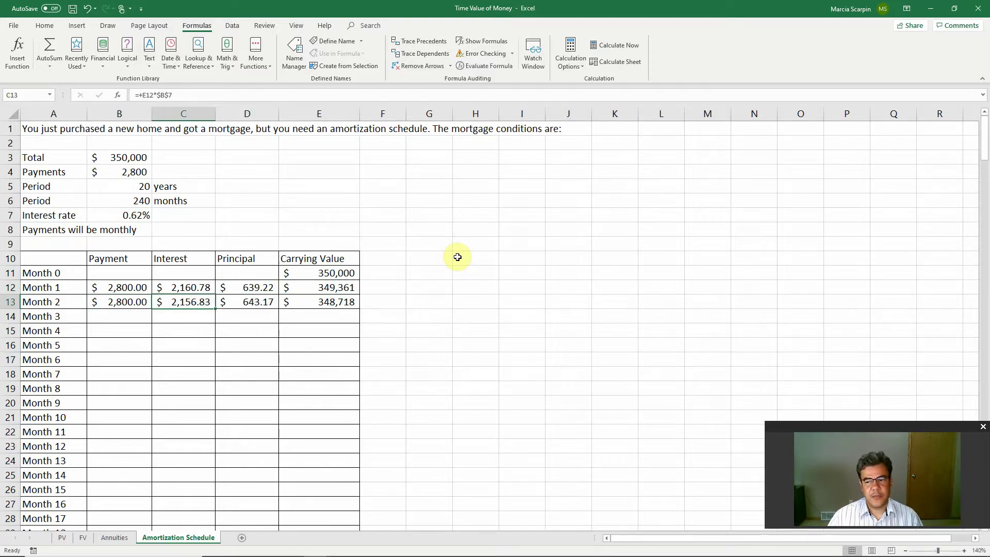
pyautogui.press('Left')
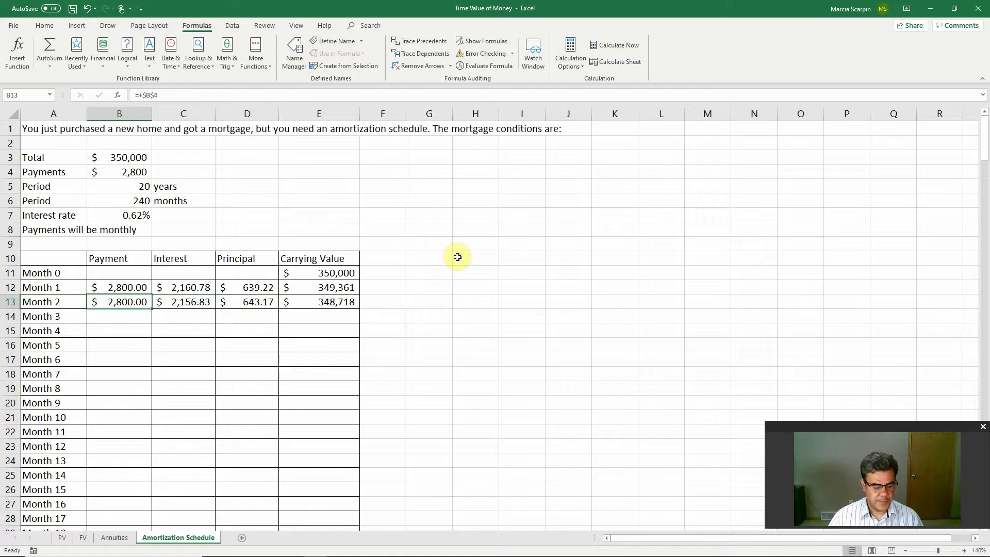
pyautogui.hotkey('shift', 'Right')
pyautogui.hotkey('shift', 'Right')
pyautogui.hotkey('shift', 'Right')
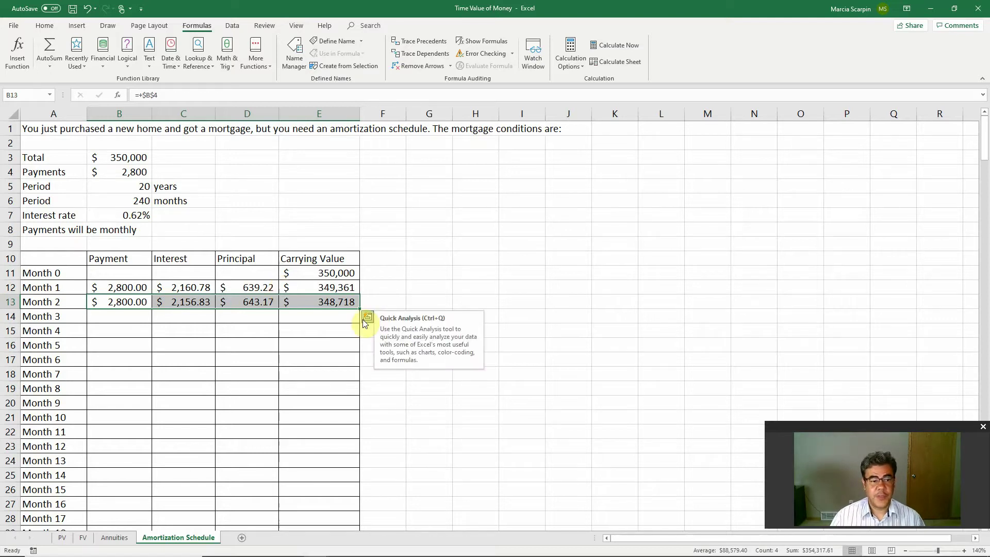
# - Copy the Month 2 formulas B13:E13 down through row 251 (Month 240)
pyautogui.click(196, 321)
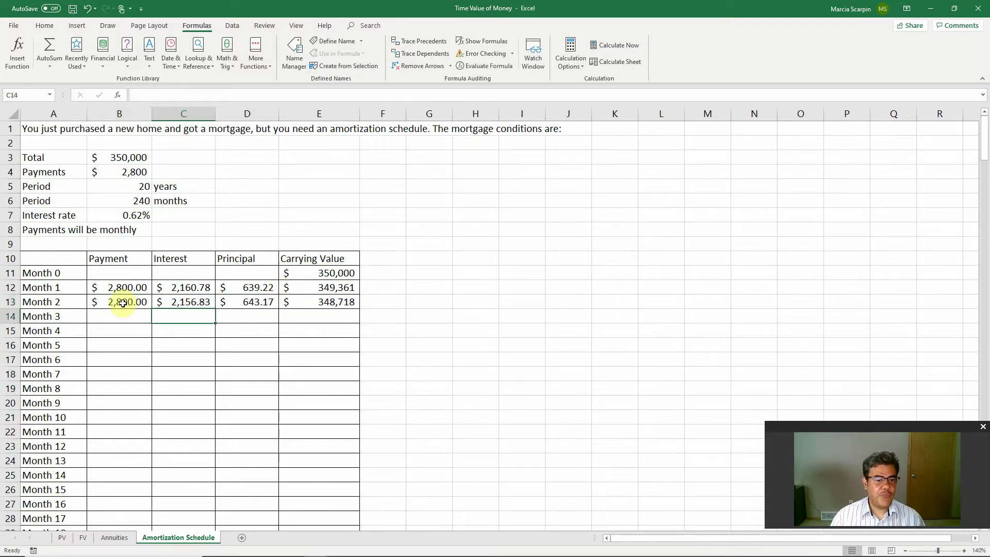
pyautogui.scroll(-20, 115, 375)
pyautogui.scroll(-20, 117, 401)
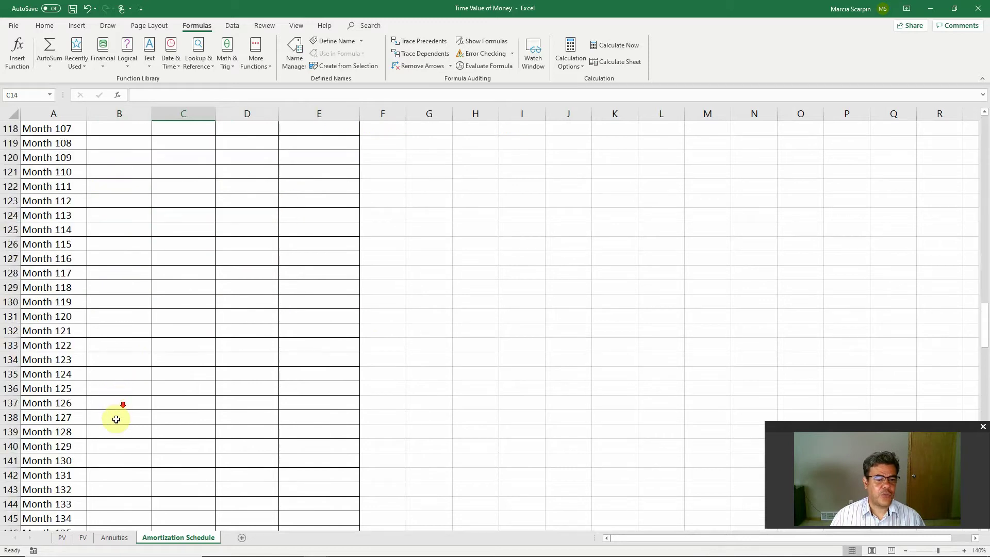
pyautogui.scroll(-8, 117, 419)
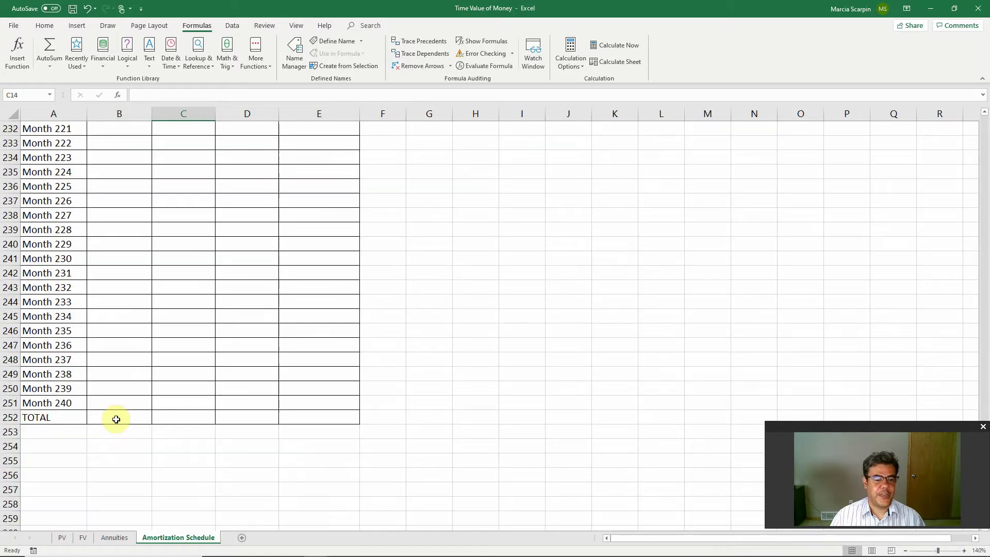
pyautogui.scroll(12, 115, 412)
pyautogui.scroll(20, 113, 381)
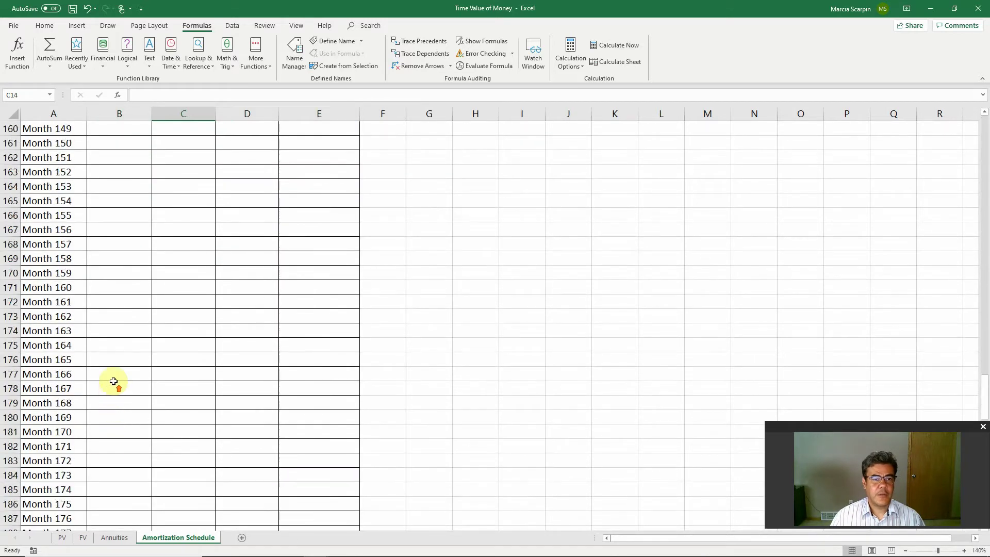
pyautogui.scroll(17, 114, 363)
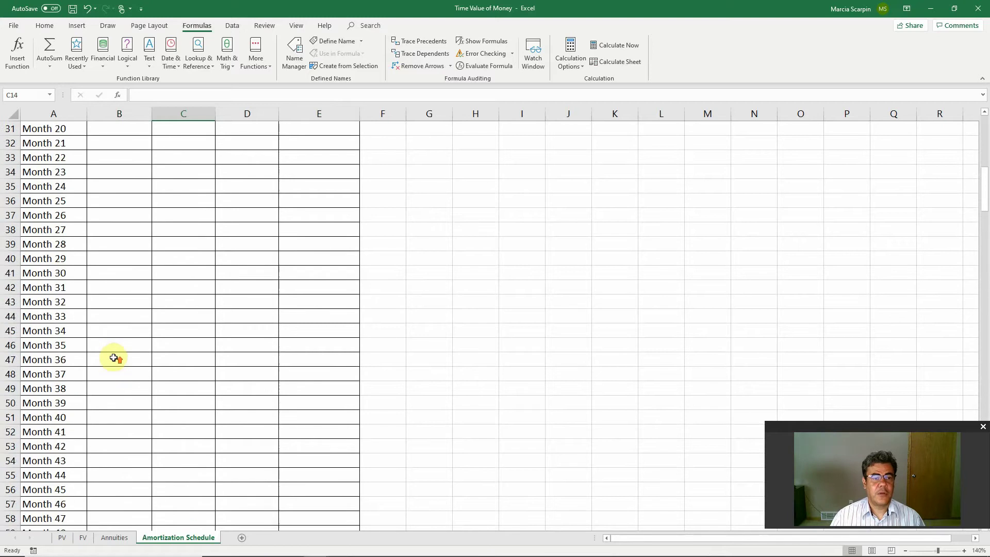
pyautogui.click(129, 302)
pyautogui.moveTo(170, 307); pyautogui.dragTo(333, 310)
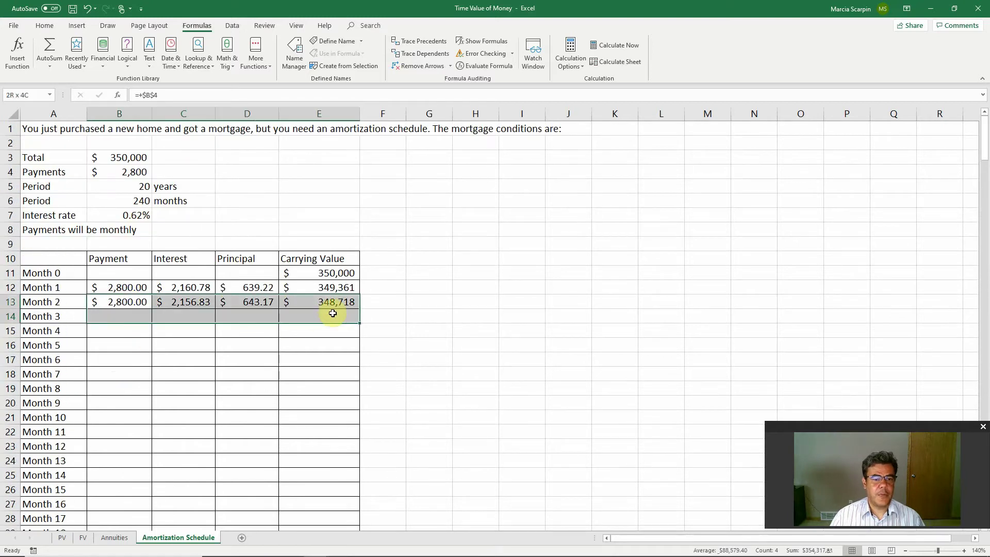
pyautogui.hotkey('ctrl', 'c')
pyautogui.scroll(-20, 332, 305)
pyautogui.moveTo(118, 304); pyautogui.dragTo(331, 305)
pyautogui.scroll(-20, 333, 306)
pyautogui.scroll(-9, 332, 306)
pyautogui.press('Return')
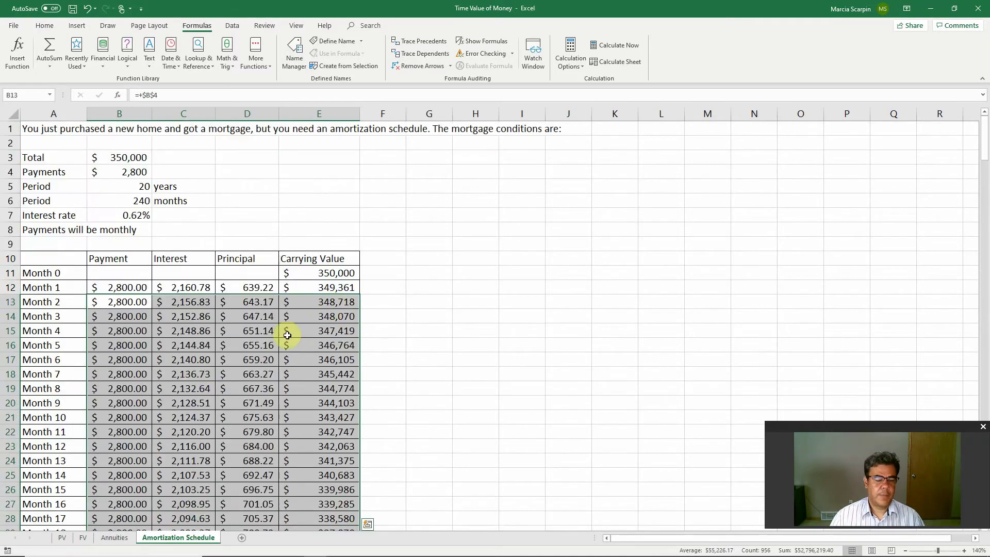
# - Verify Month 240's carrying value reaches $(0), with interest $17.18 and principal $2,782.82
pyautogui.click(135, 390)
pyautogui.hotkey('ctrl', 'Down')
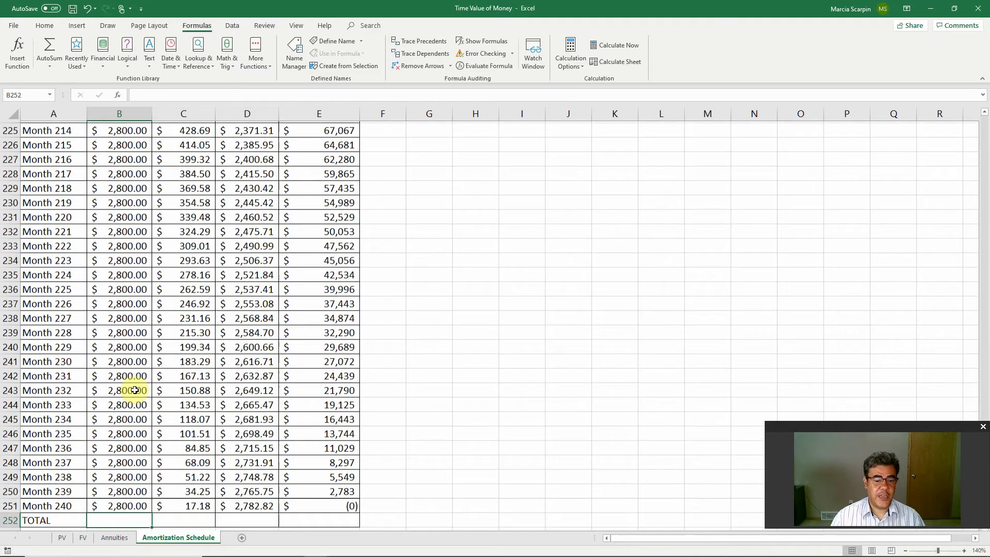
pyautogui.press('Right')
pyautogui.press('Right')
pyautogui.press('Right')
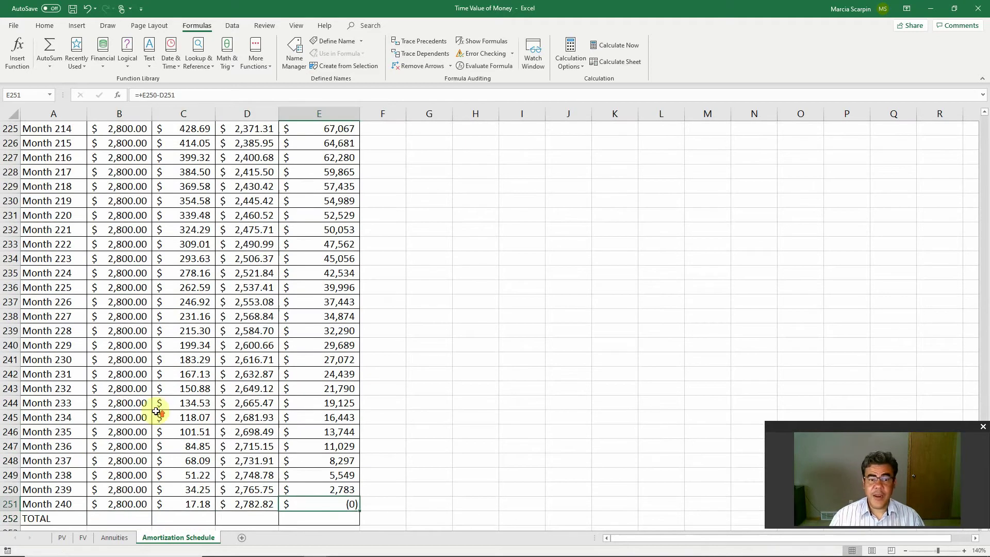
pyautogui.scroll(20, 345, 252)
pyautogui.scroll(20, 344, 317)
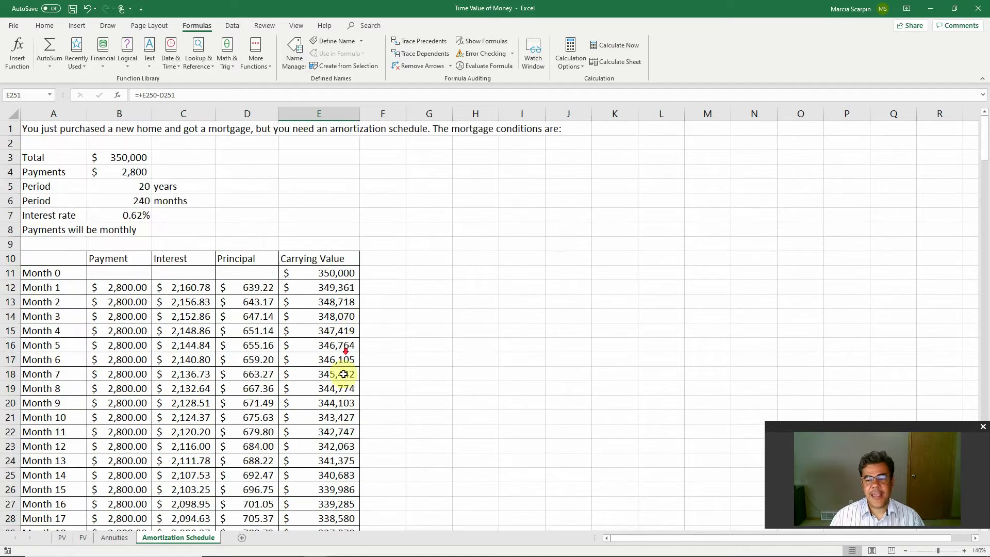
pyautogui.scroll(-20, 325, 380)
pyautogui.scroll(-20, 314, 380)
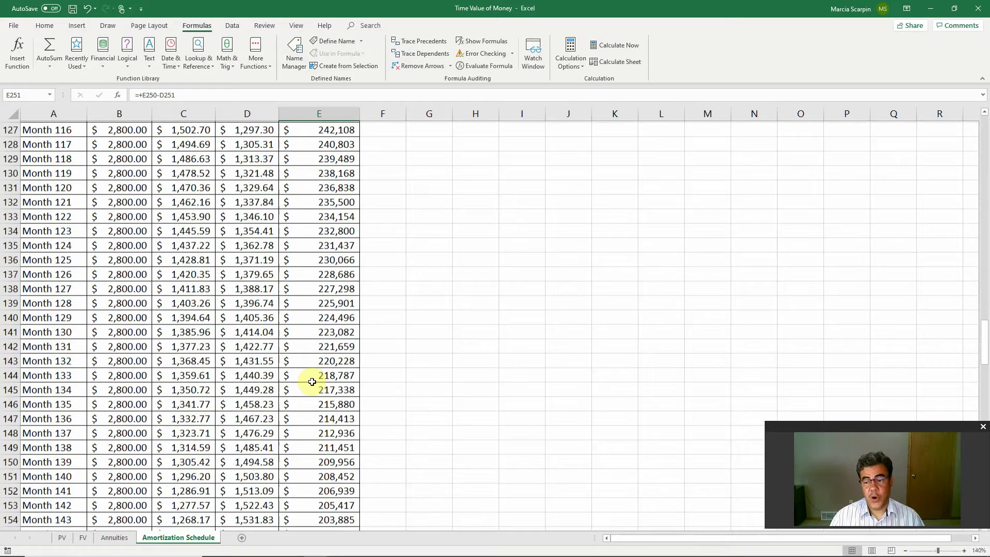
pyautogui.scroll(-19, 317, 379)
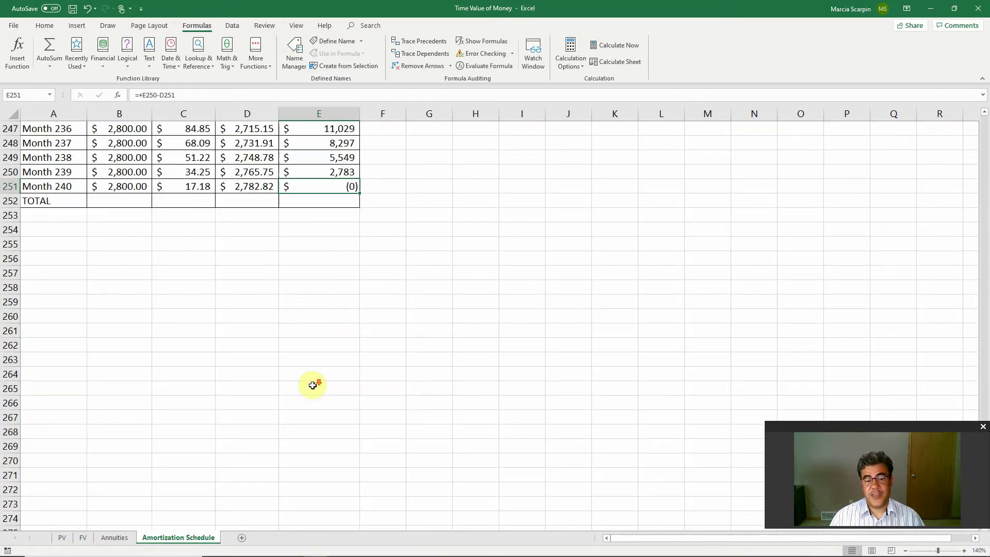
pyautogui.scroll(9, 298, 376)
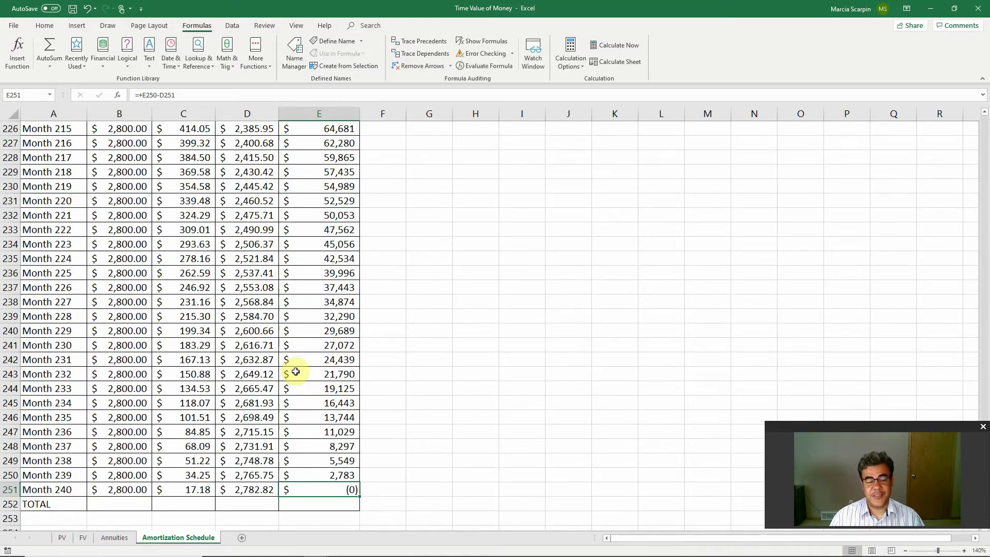
# - Enter =SUM(B12:B251) in B252 for $672,000.00 and autofit column B
pyautogui.click(127, 504)
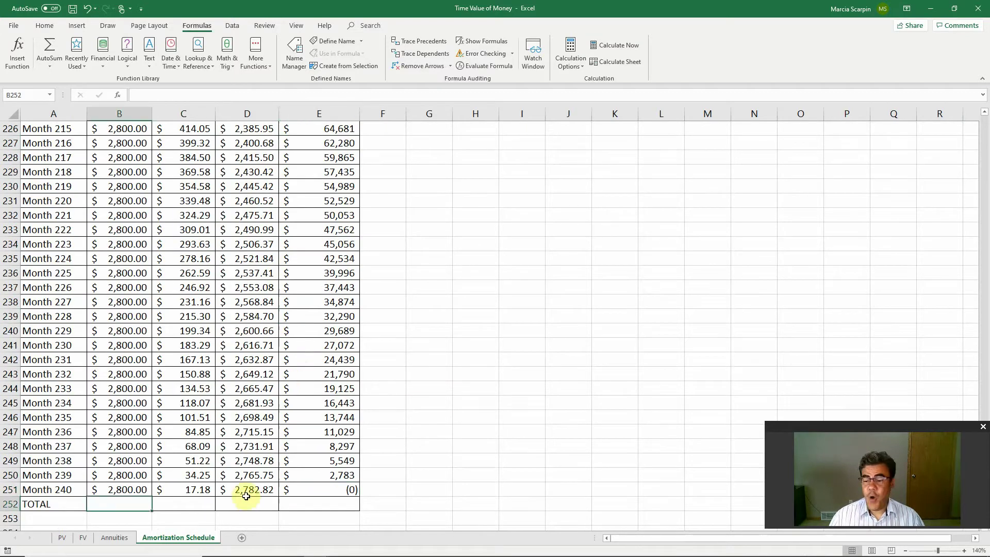
pyautogui.write('=sum(')
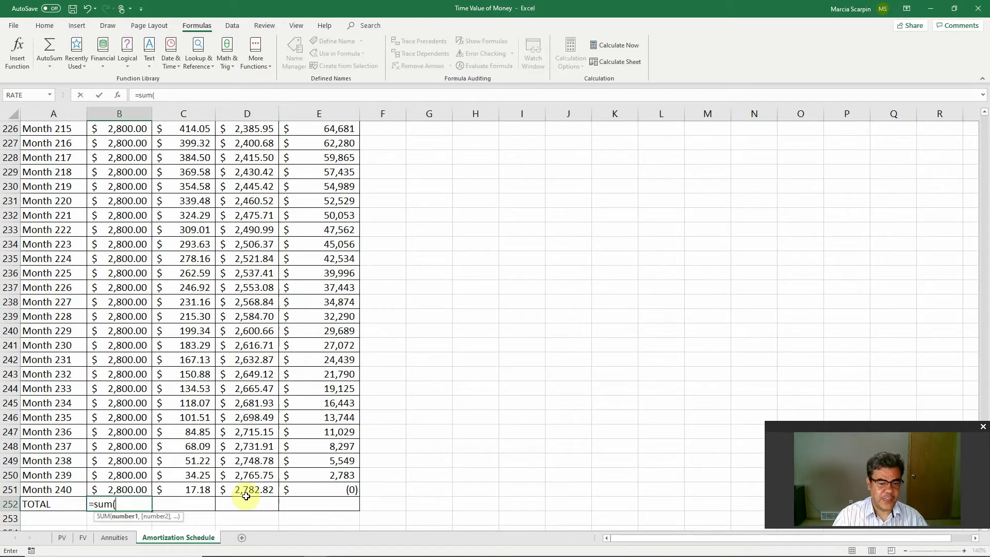
pyautogui.press('Up')
pyautogui.press('End')
pyautogui.hotkey('shift', 'Up')
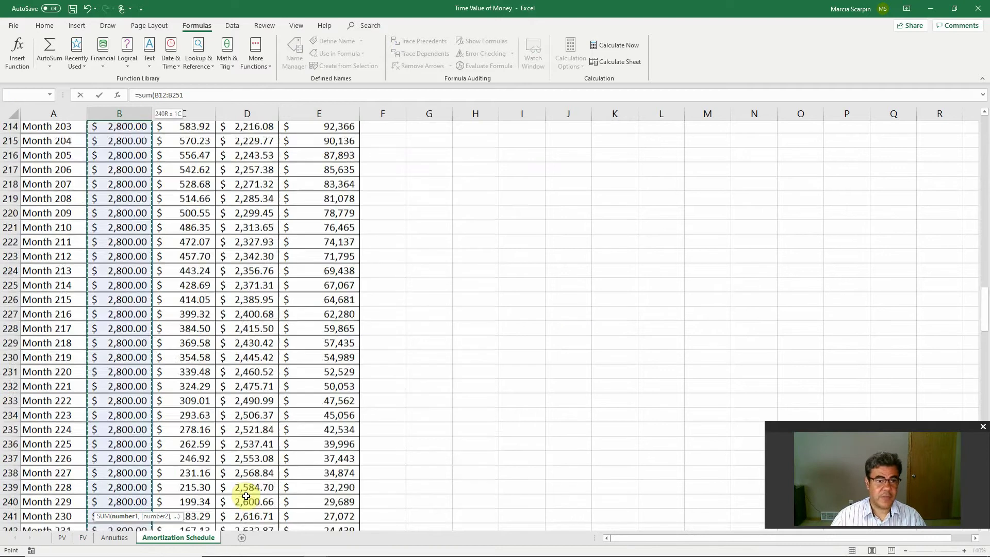
pyautogui.press('Return')
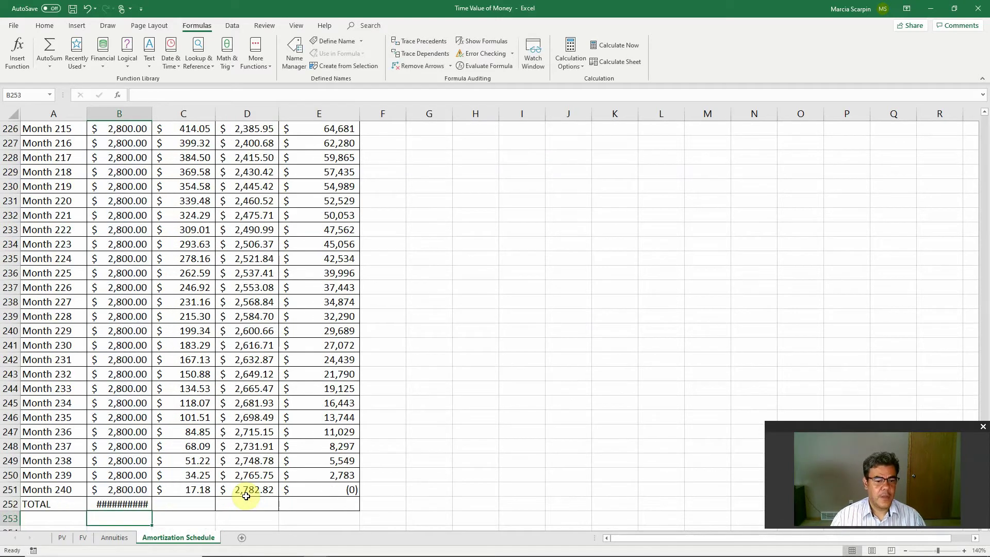
pyautogui.press('Up')
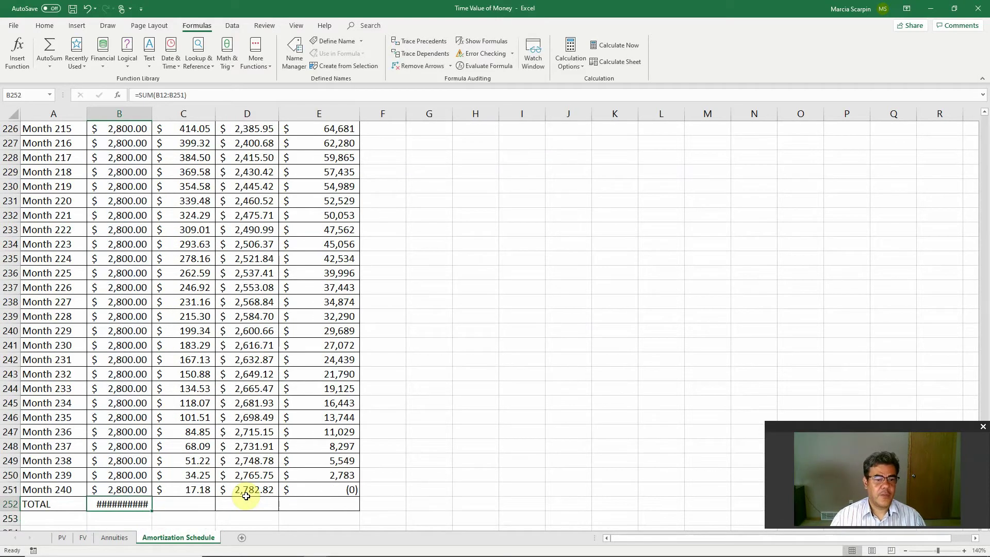
pyautogui.doubleClick(152, 113)
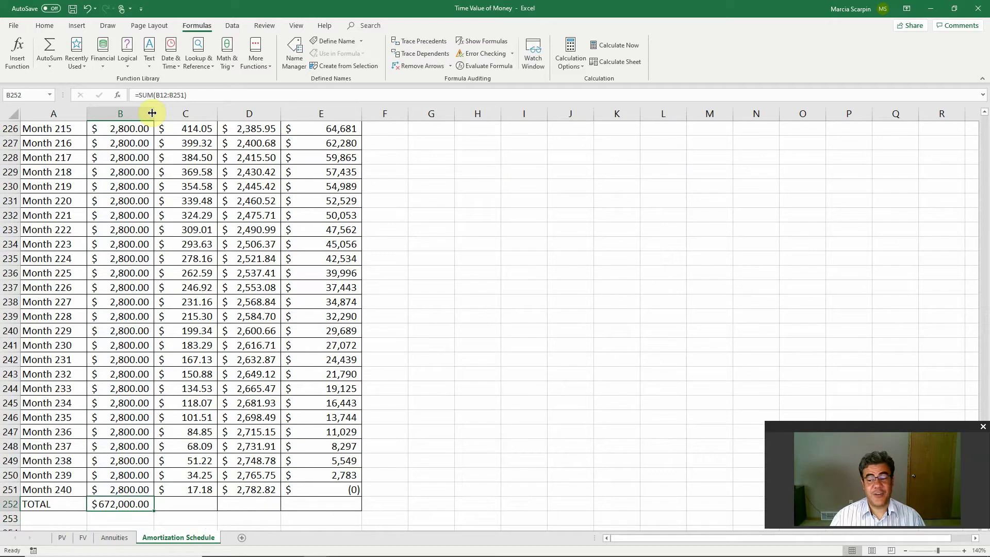
# - Fill the SUM into C252:D252 ($322,000.00, $350,000.00) and autofit columns C and D
pyautogui.hotkey('shift', 'Right')
pyautogui.hotkey('shift', 'Right')
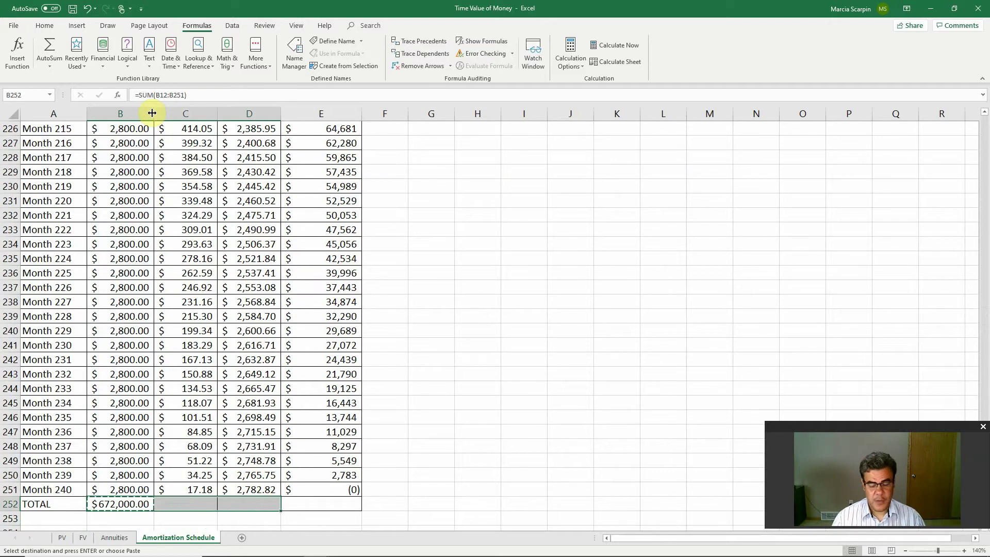
pyautogui.hotkey('ctrl', 'r')
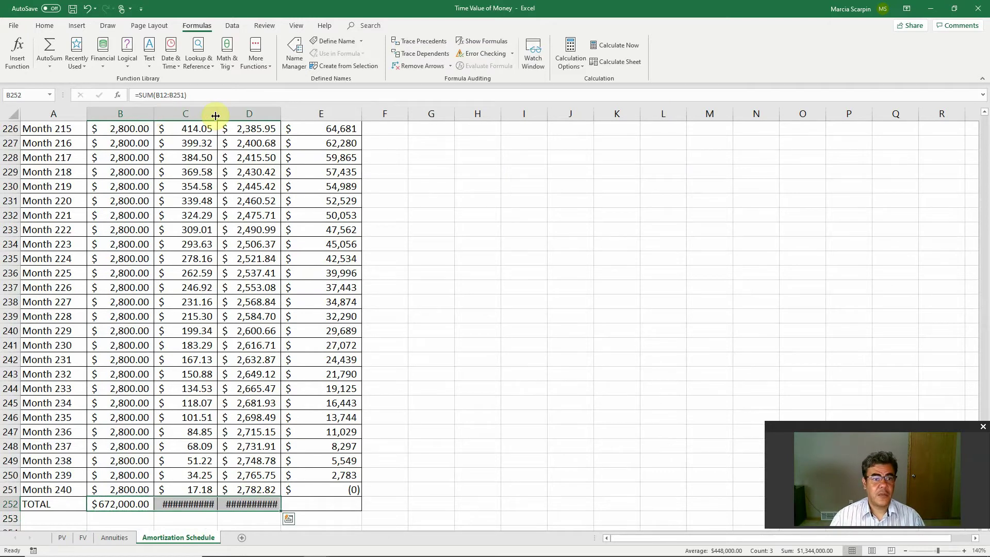
pyautogui.click(217, 113)
pyautogui.doubleClick(217, 113)
pyautogui.click(279, 113)
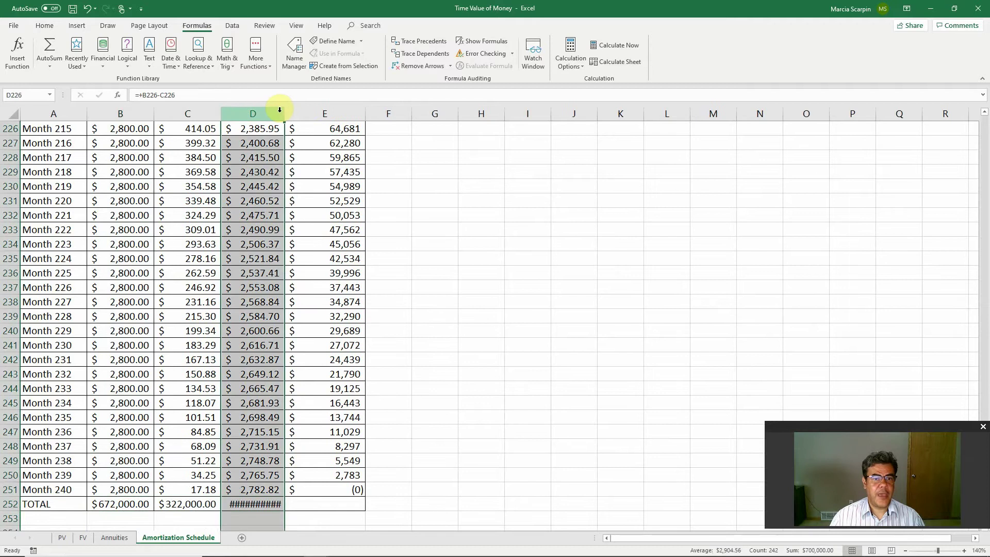
pyautogui.doubleClick(282, 112)
pyautogui.click(261, 418)
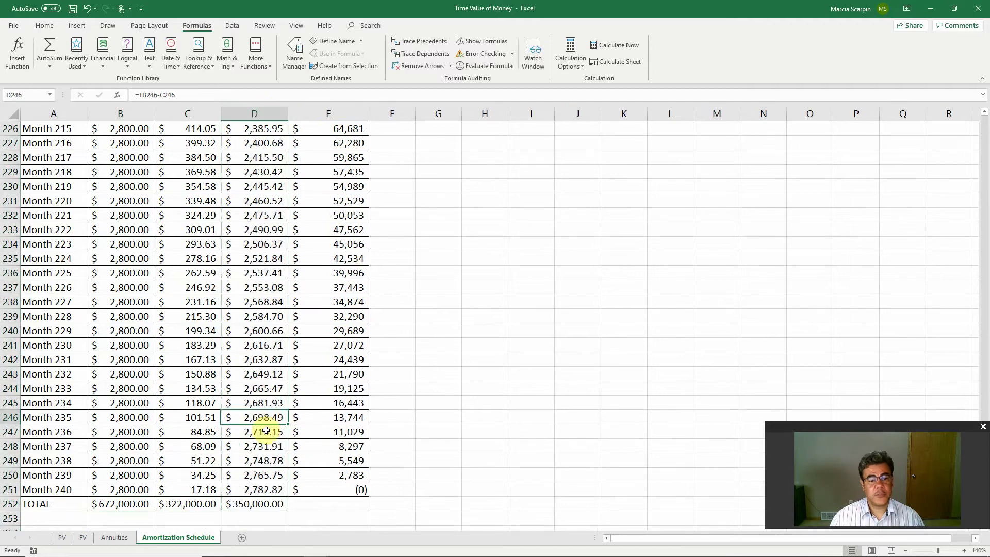
pyautogui.click(255, 504)
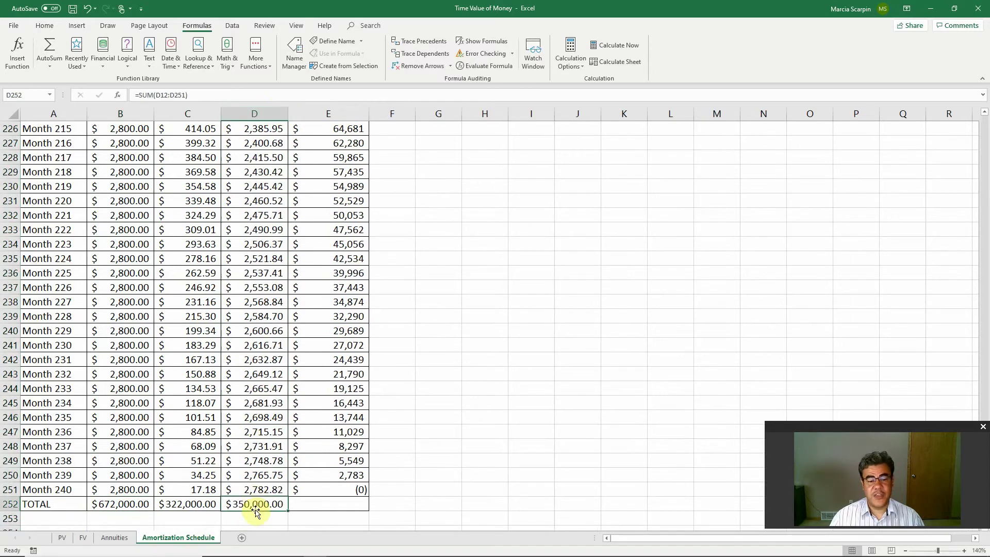
pyautogui.click(207, 508)
pyautogui.scroll(12, 234, 320)
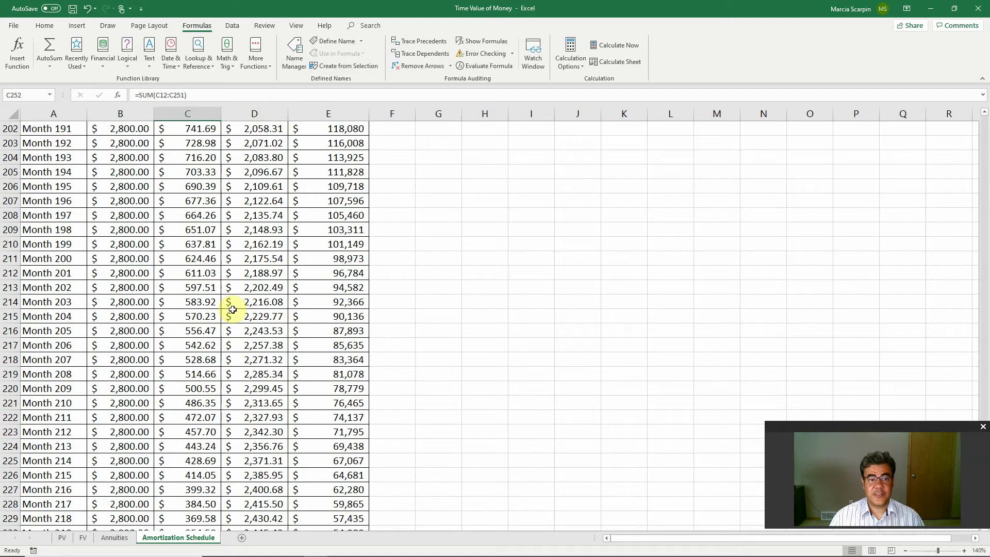
pyautogui.scroll(20, 237, 304)
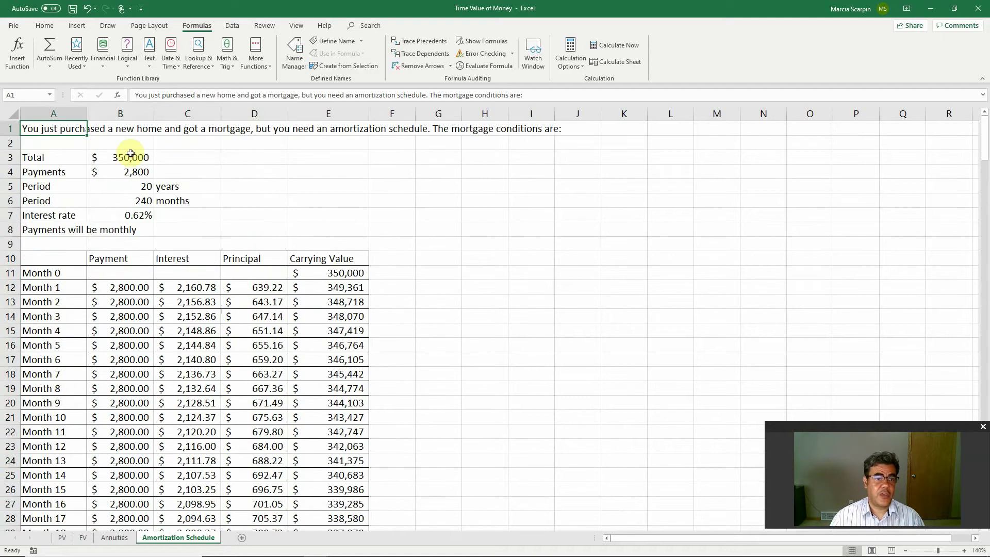
pyautogui.click(137, 155)
pyautogui.click(260, 303)
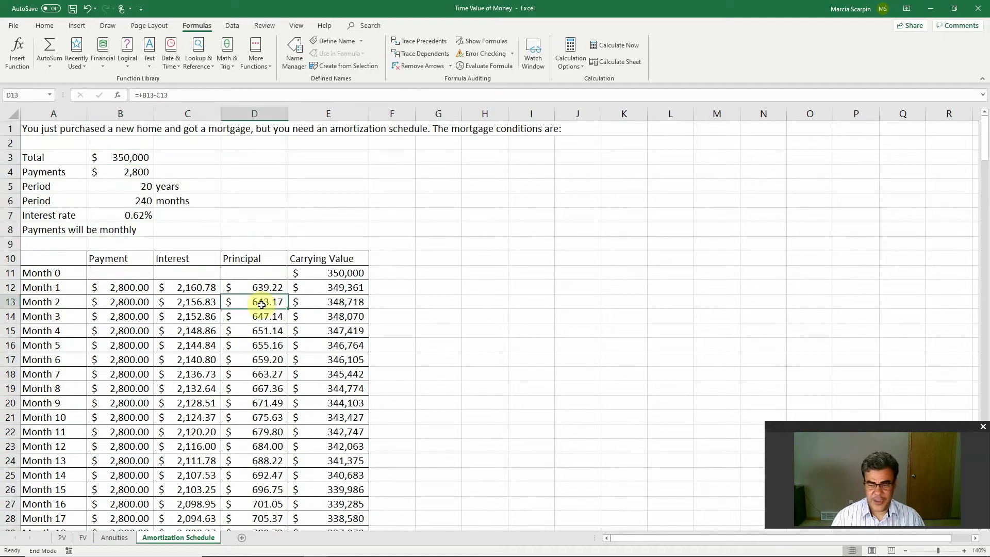
pyautogui.hotkey('ctrl', 'Down')
pyautogui.scroll(-1, 261, 304)
pyautogui.press('Left')
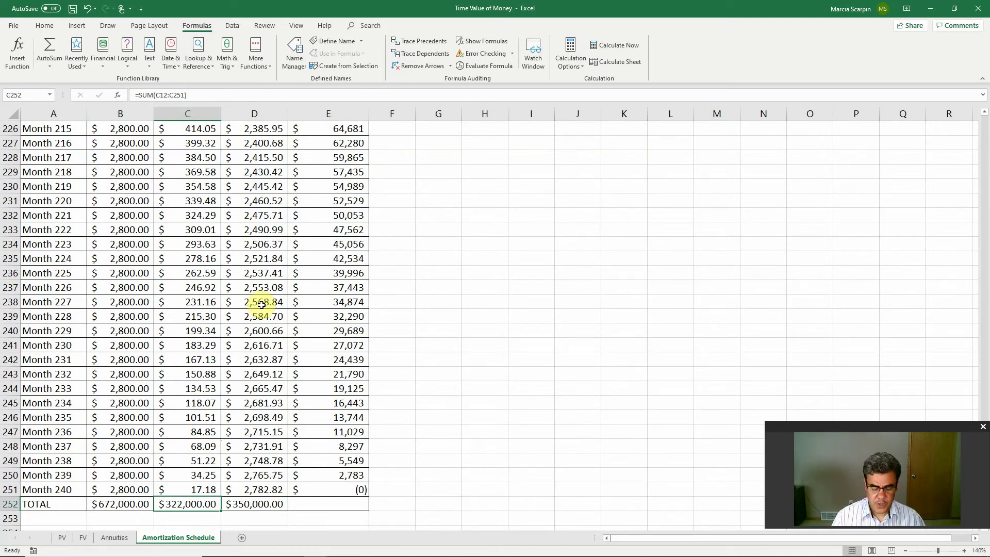
pyautogui.hotkey('ctrl', 'Home')
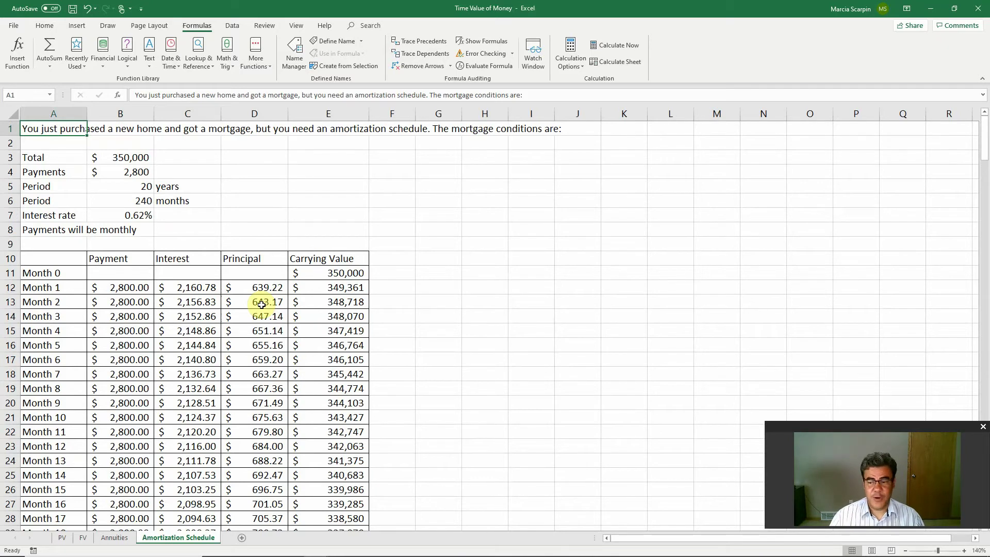
# - Review the Annuities, FV and PV sheets, then return to the Amortization Schedule sheet
pyautogui.click(115, 538)
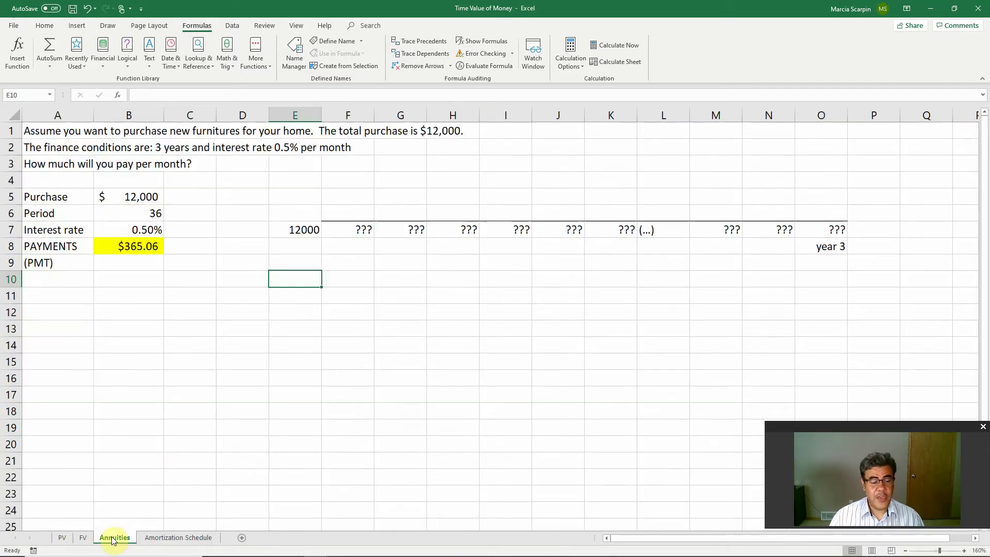
pyautogui.click(83, 537)
pyautogui.click(63, 538)
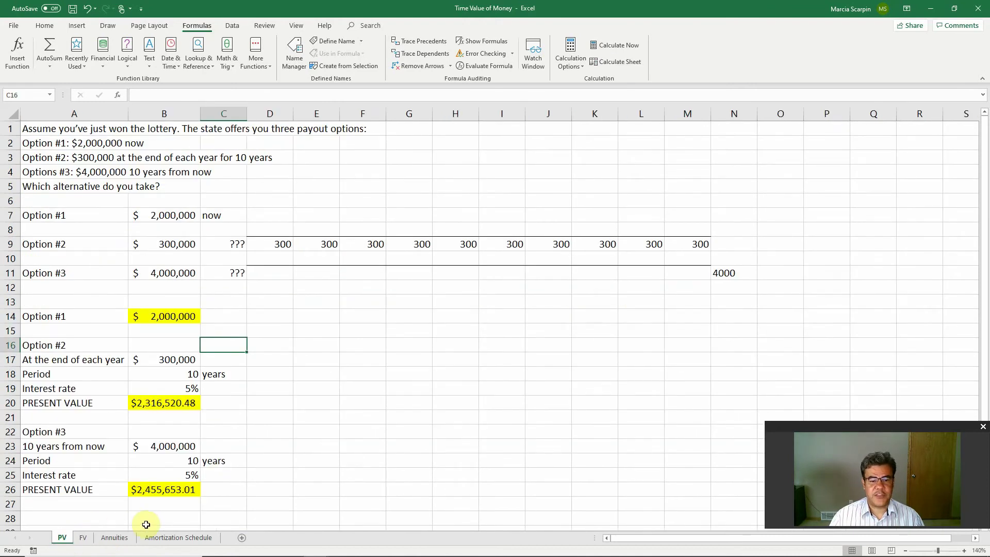
pyautogui.click(198, 537)
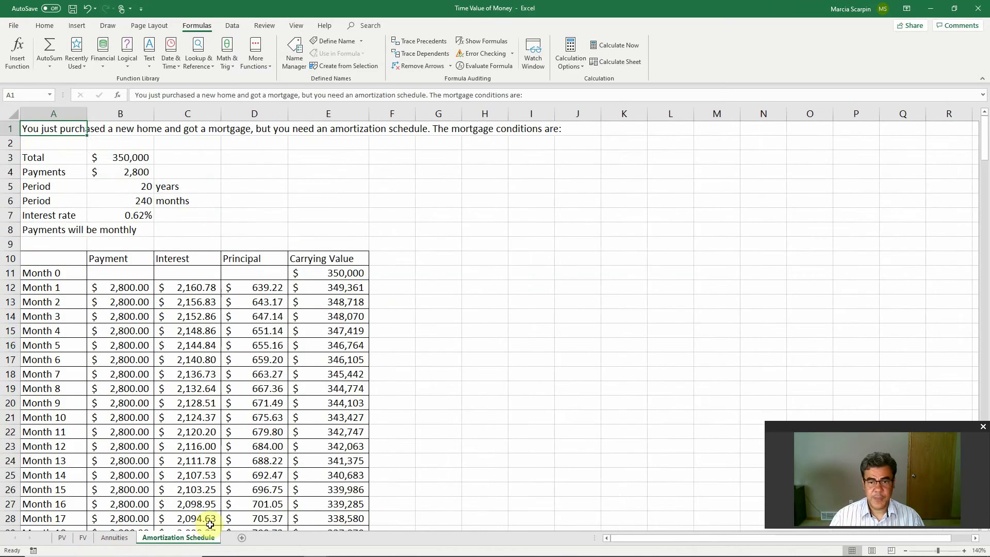